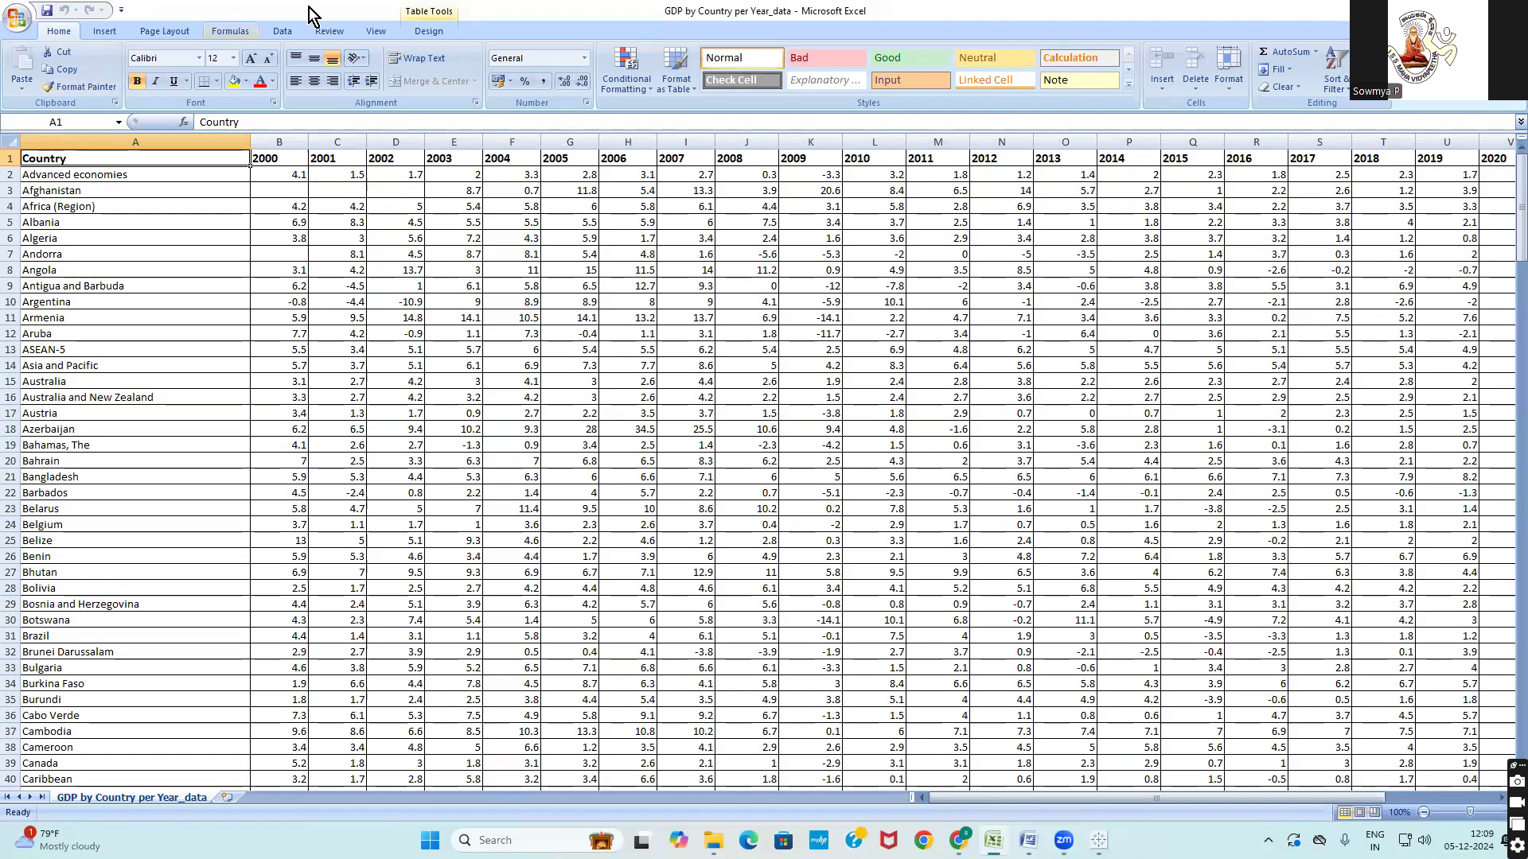
Step: Examine the Country column, the year columns from 2000 to 2027, and the Latitude and Longitude columns of the GDP dataset
left_click(110, 134)
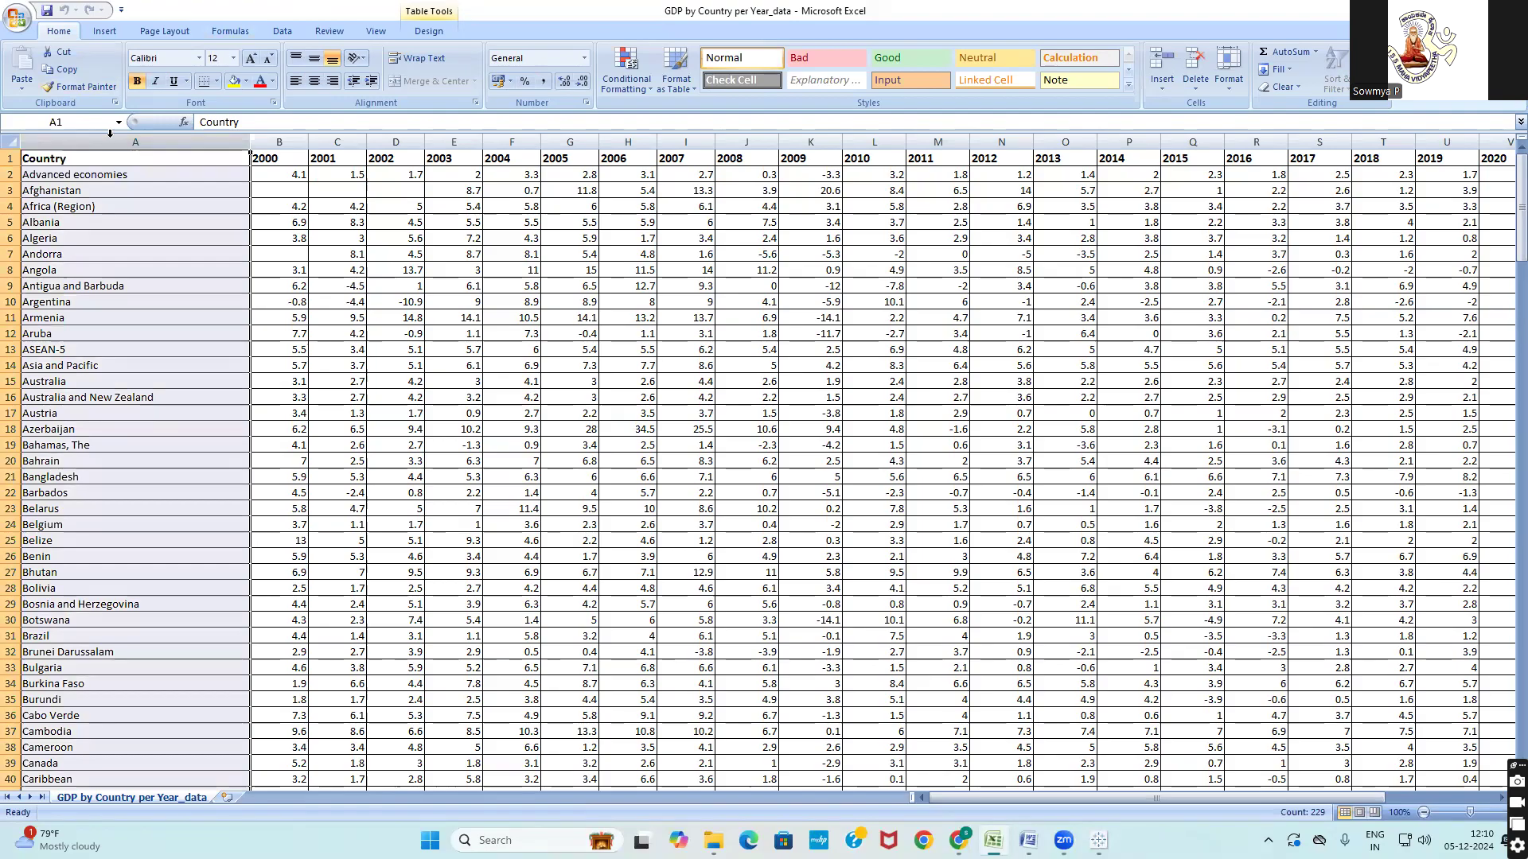
left_click(266, 156)
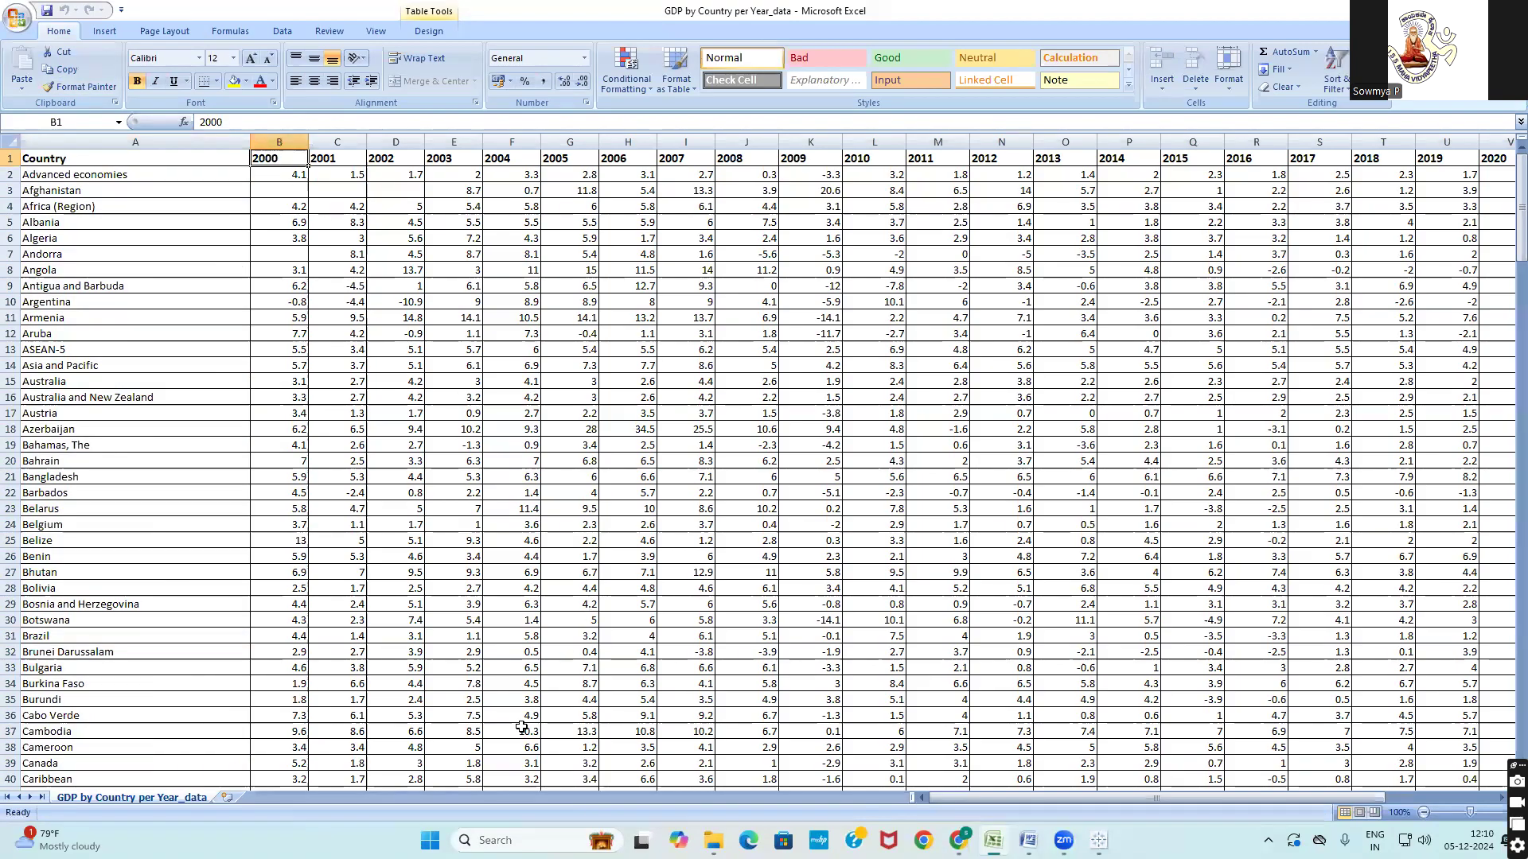
left_click_drag(953, 799, 1252, 794)
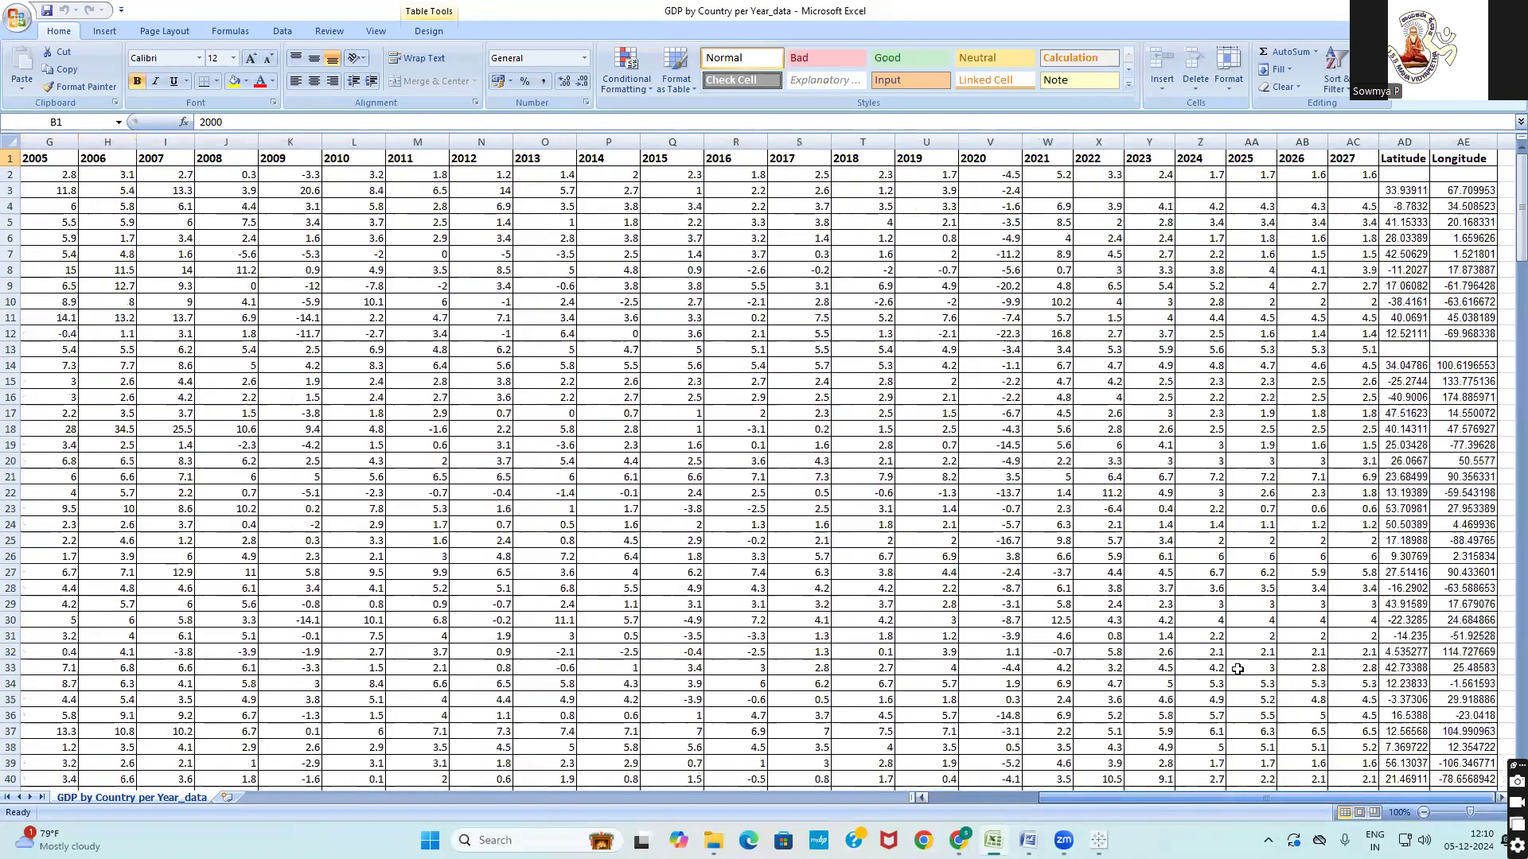
left_click(1359, 135)
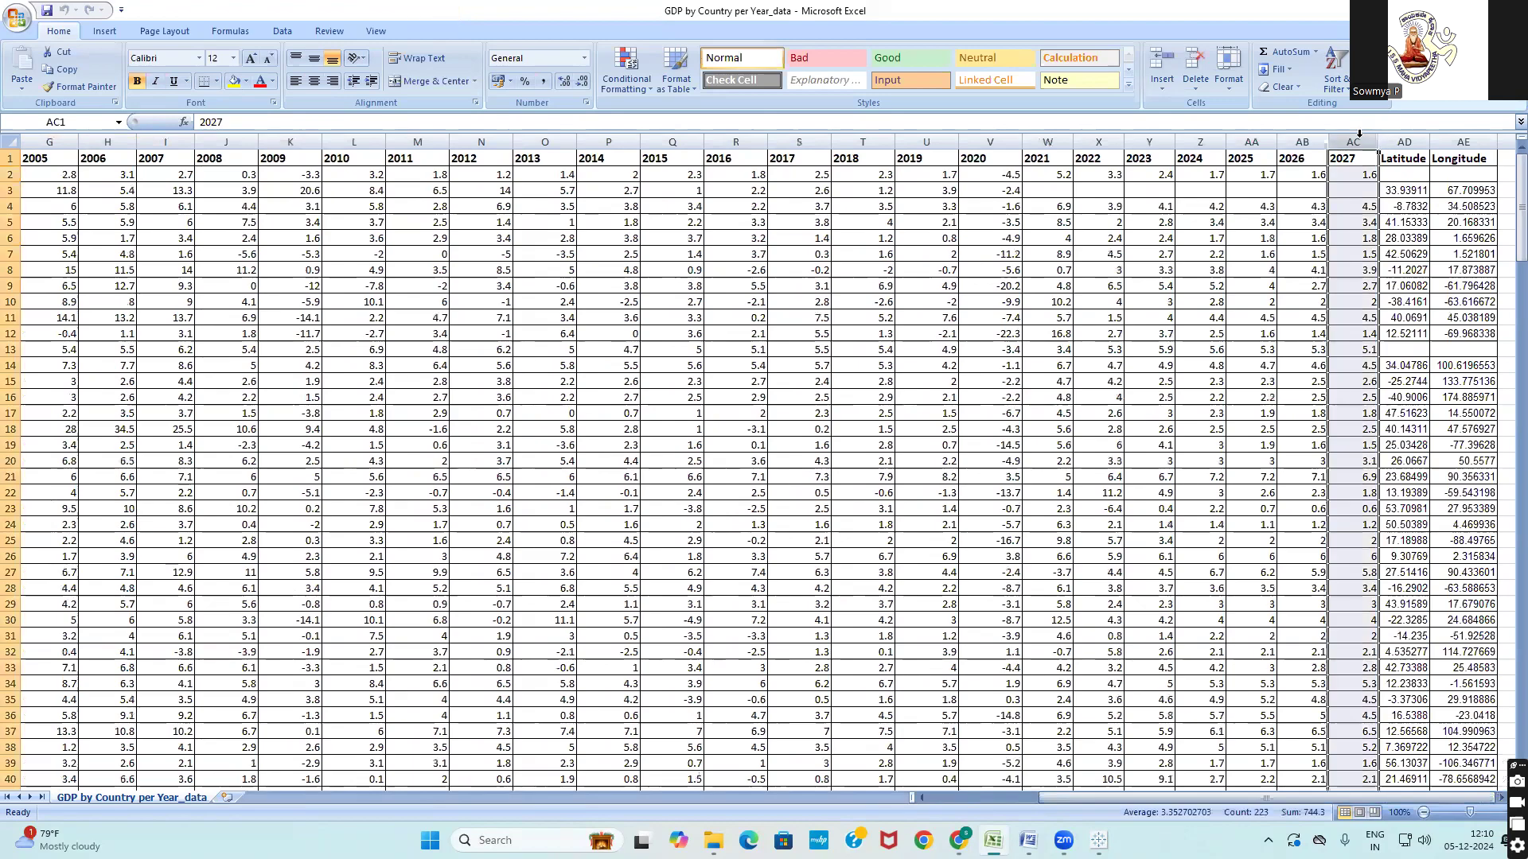
left_click(1404, 137)
left_click(1463, 141)
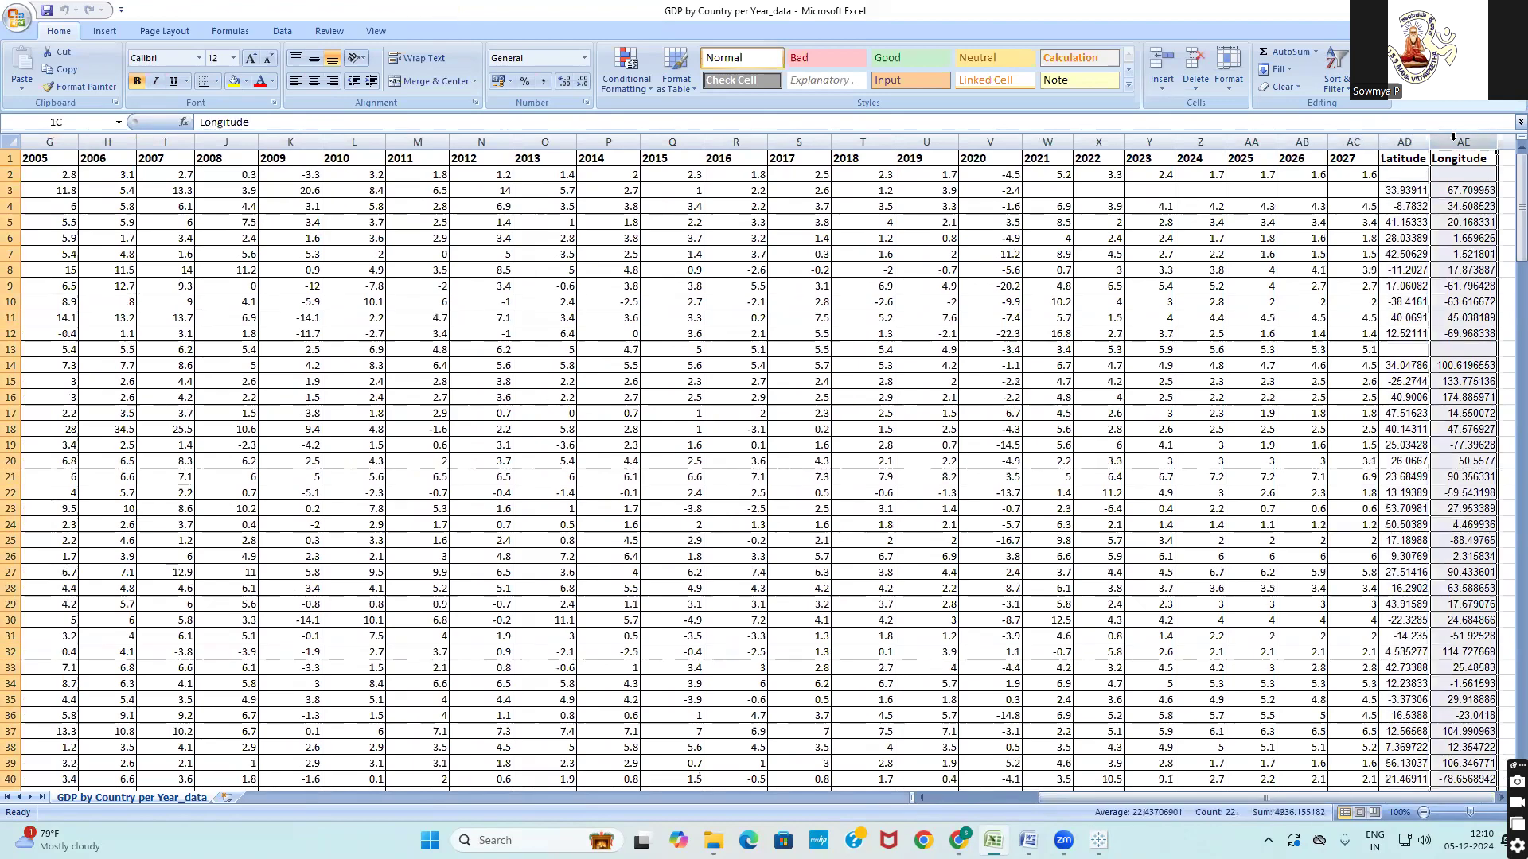
left_click_drag(1222, 801, 947, 799)
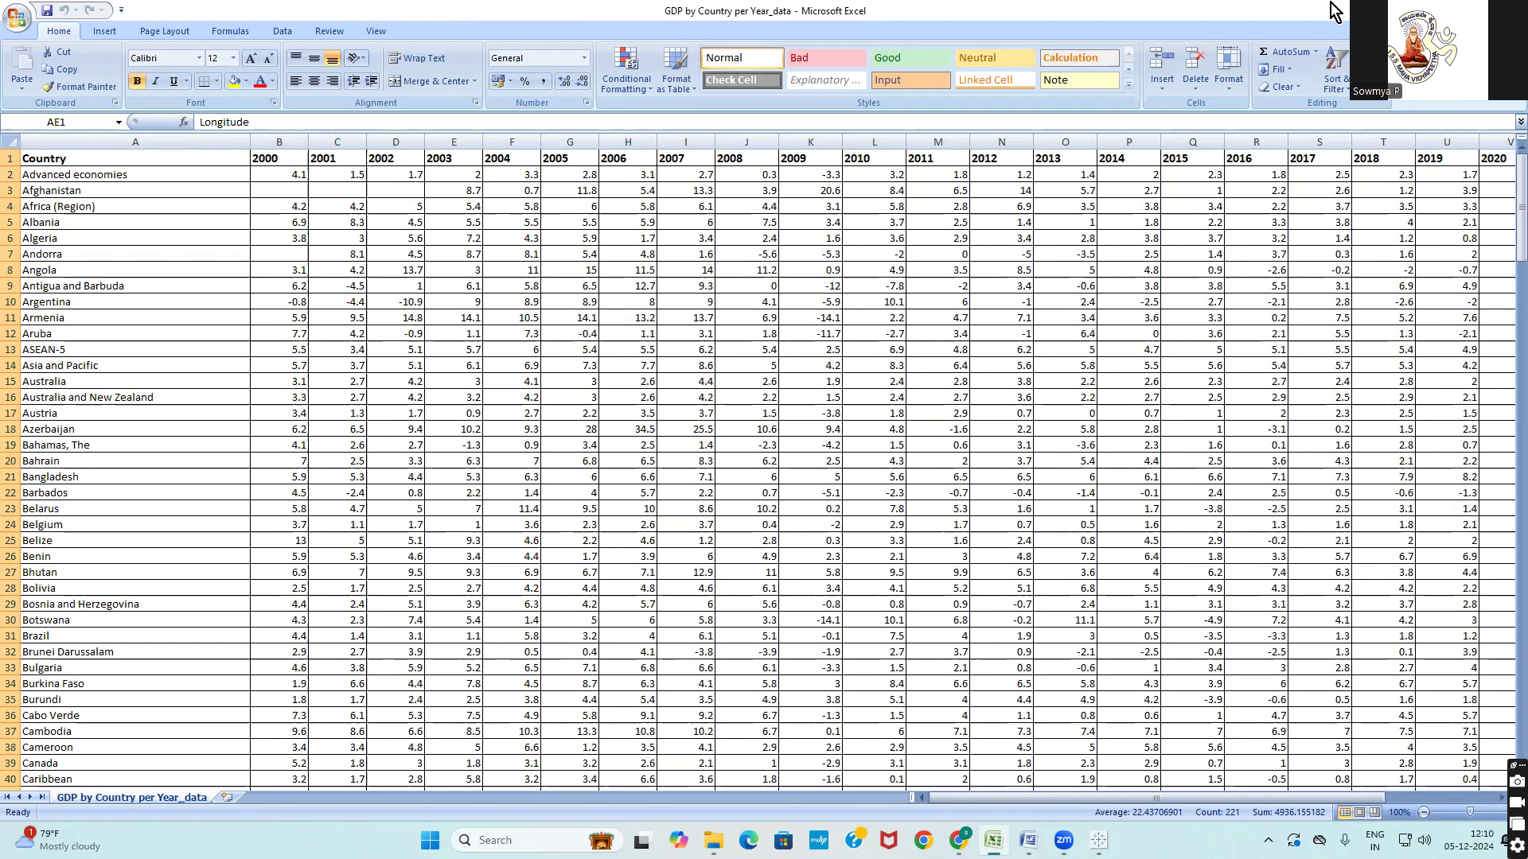
Step: Review the GDP dataset's columns for the years 2024, 2025, 2026 and 2027
left_click_drag(1160, 800, 1345, 797)
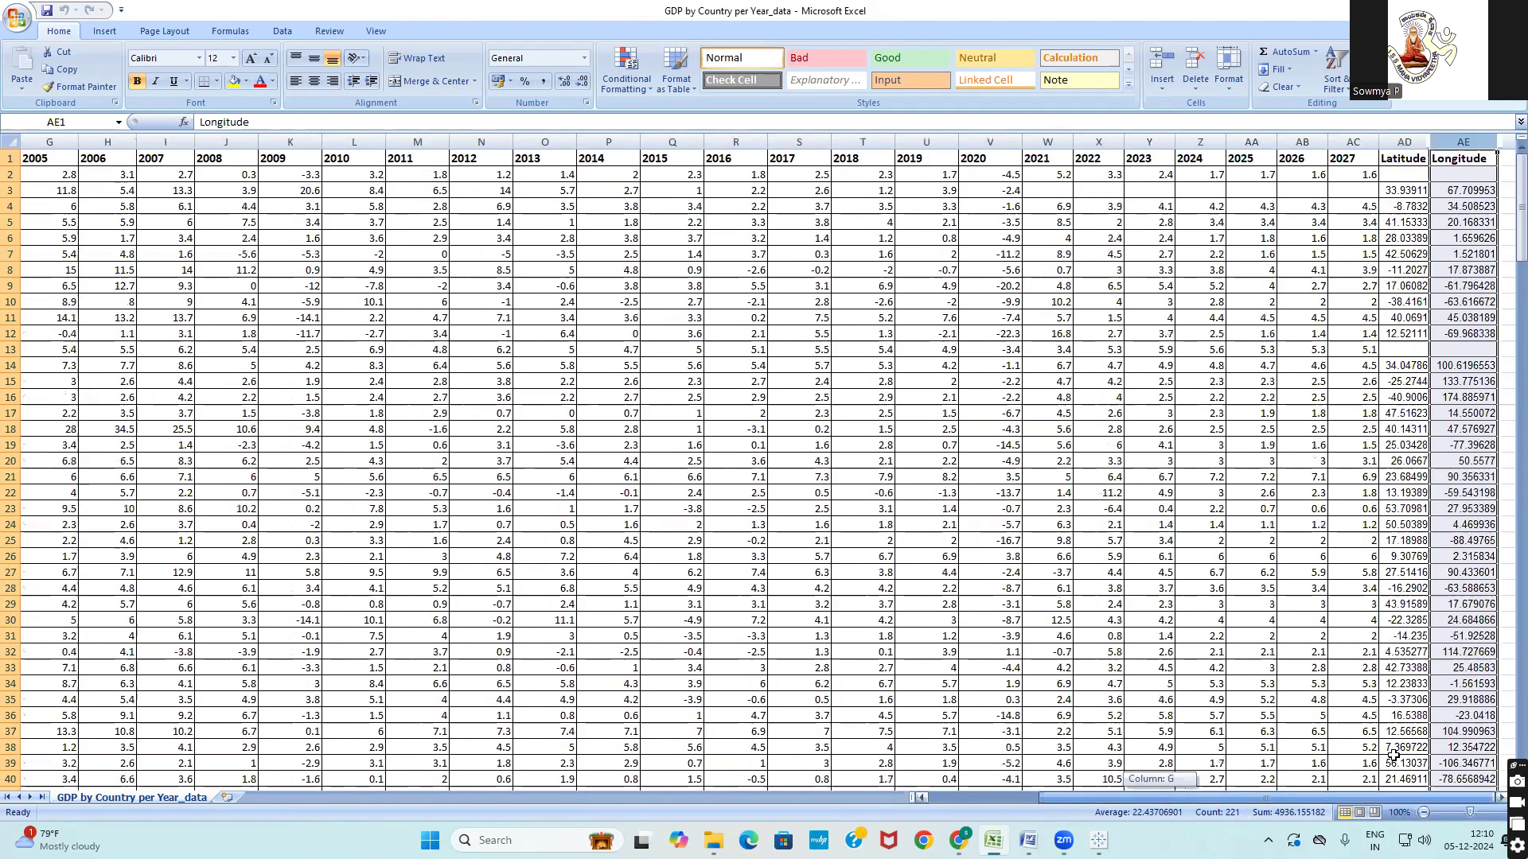
left_click(1200, 142)
left_click(1255, 172)
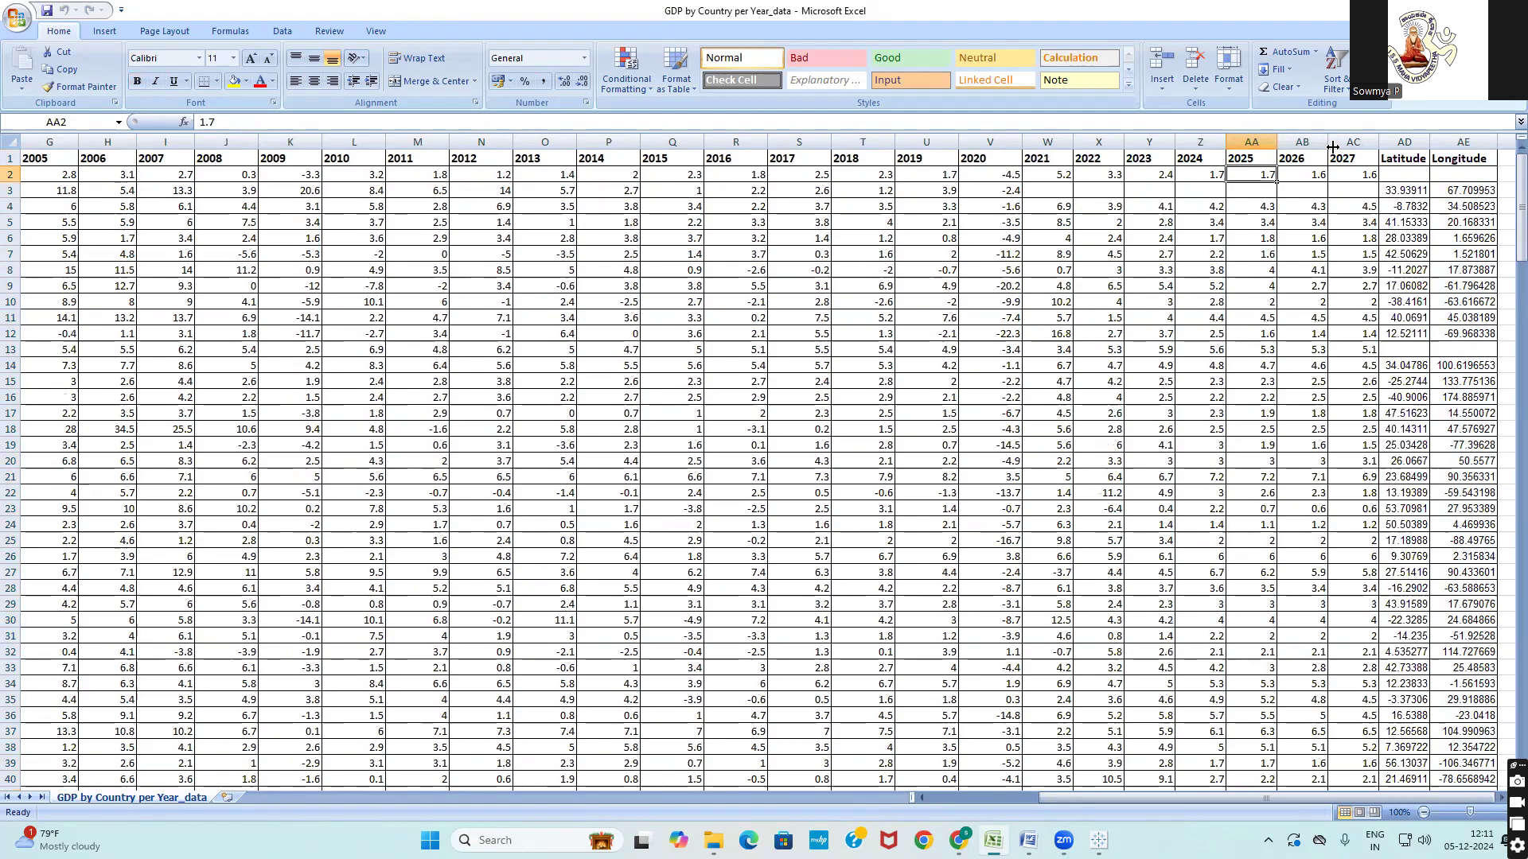
left_click(1201, 175)
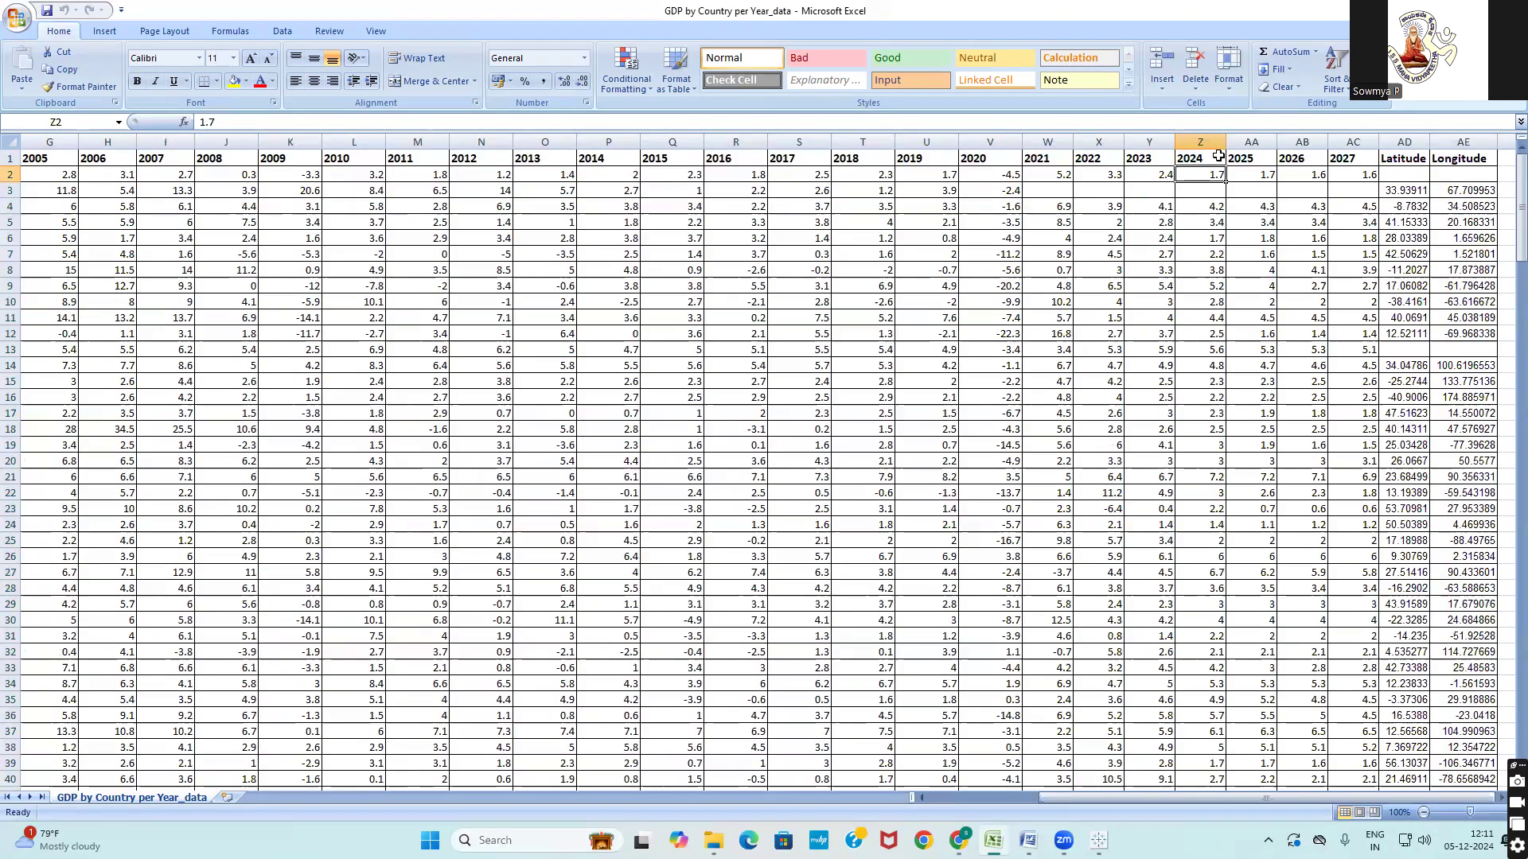
left_click(1242, 142)
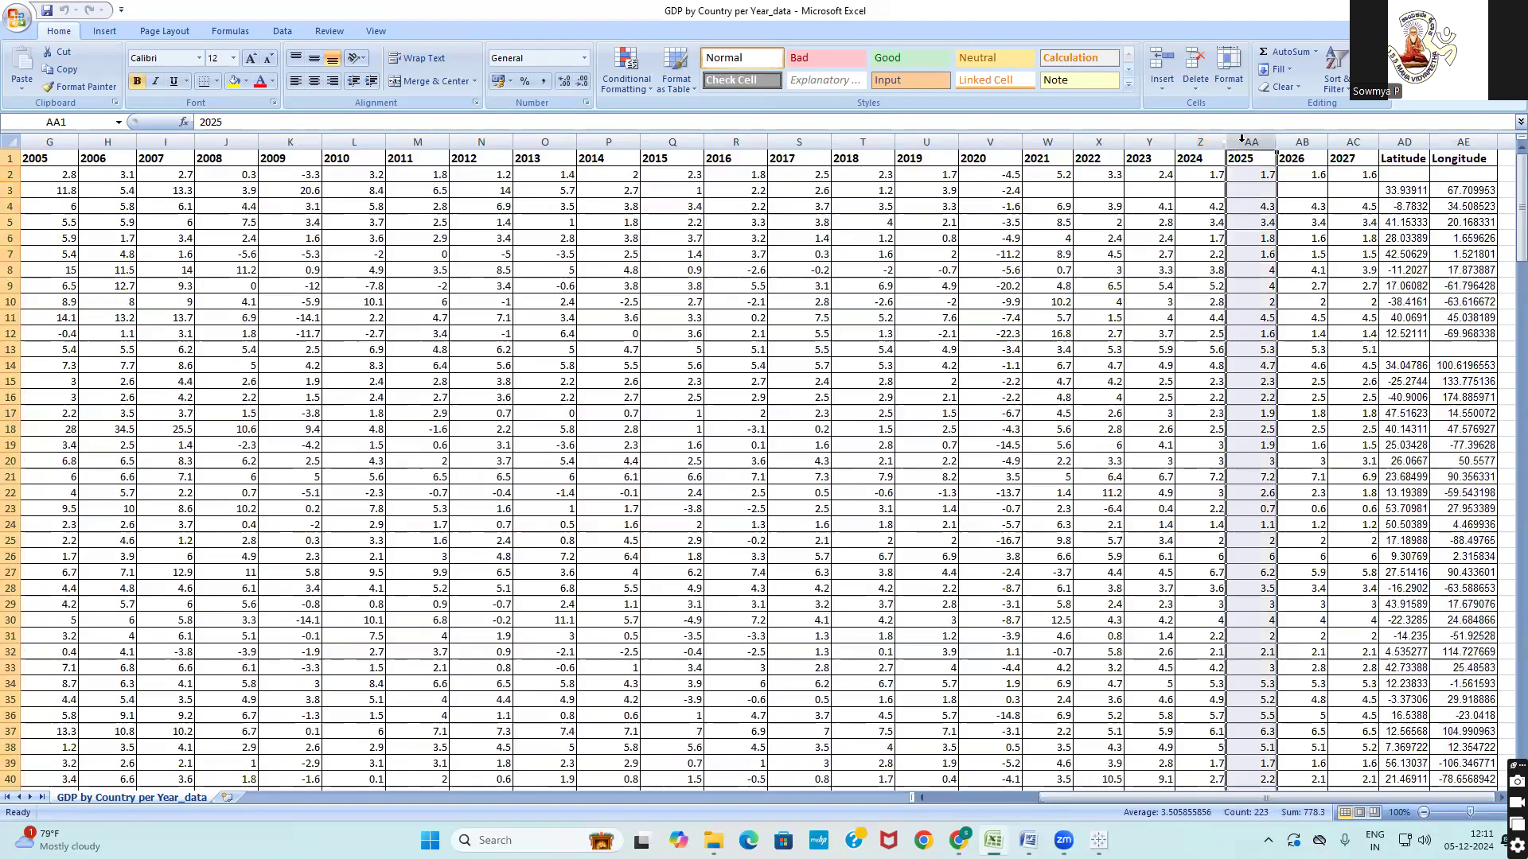
left_click(1301, 141)
left_click(1351, 141)
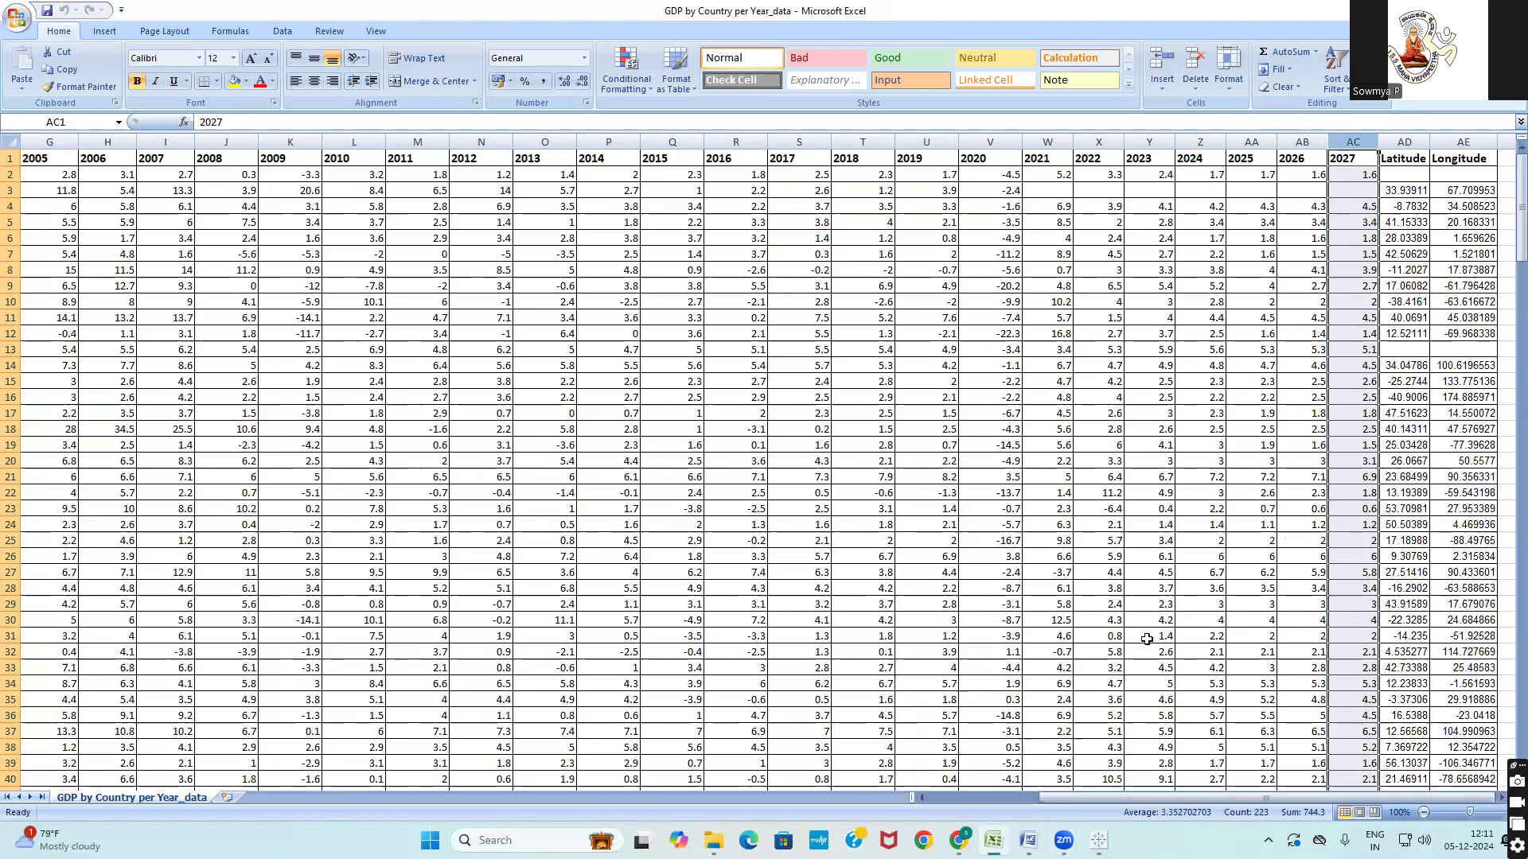
Step: Switch to Tableau Public, connect to the Excel workbook GDP by Country per Year_data, and add its sheet to the data model
mouse_move(1098, 841)
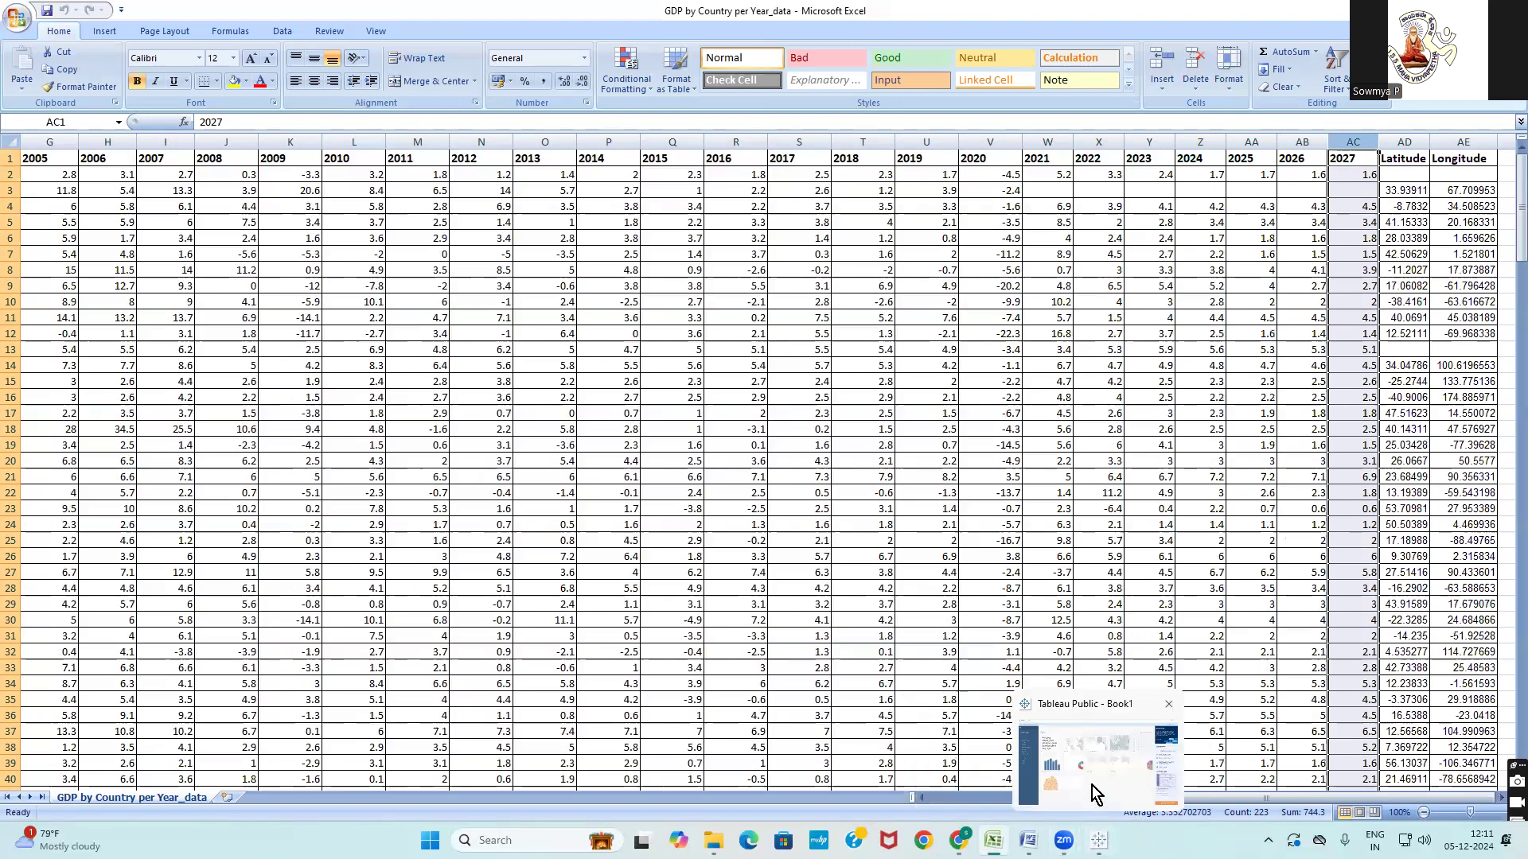
left_click(1092, 785)
left_click(90, 203)
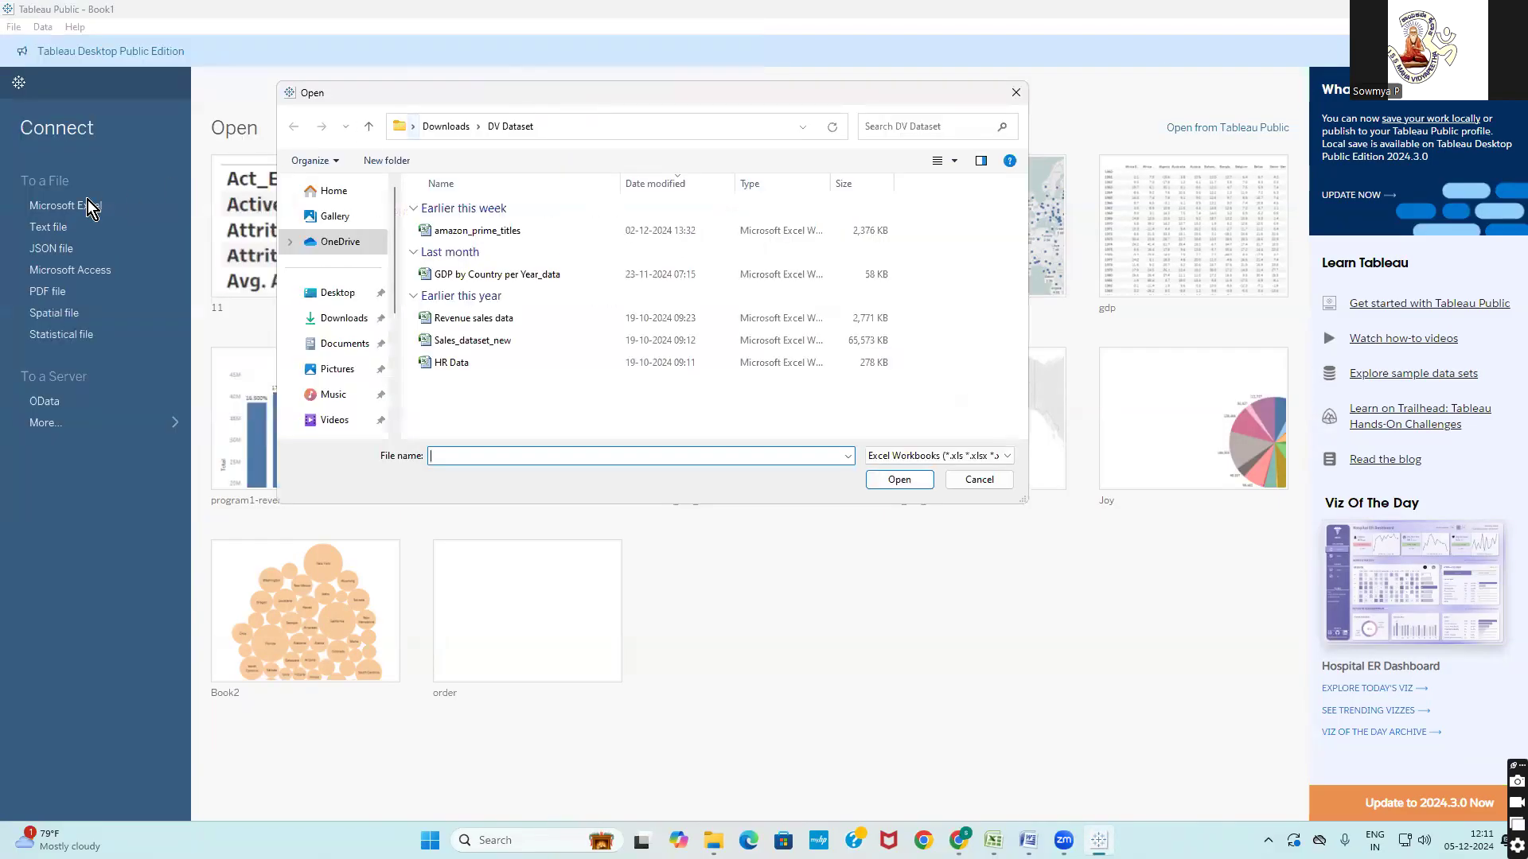
left_click(477, 275)
left_click(896, 481)
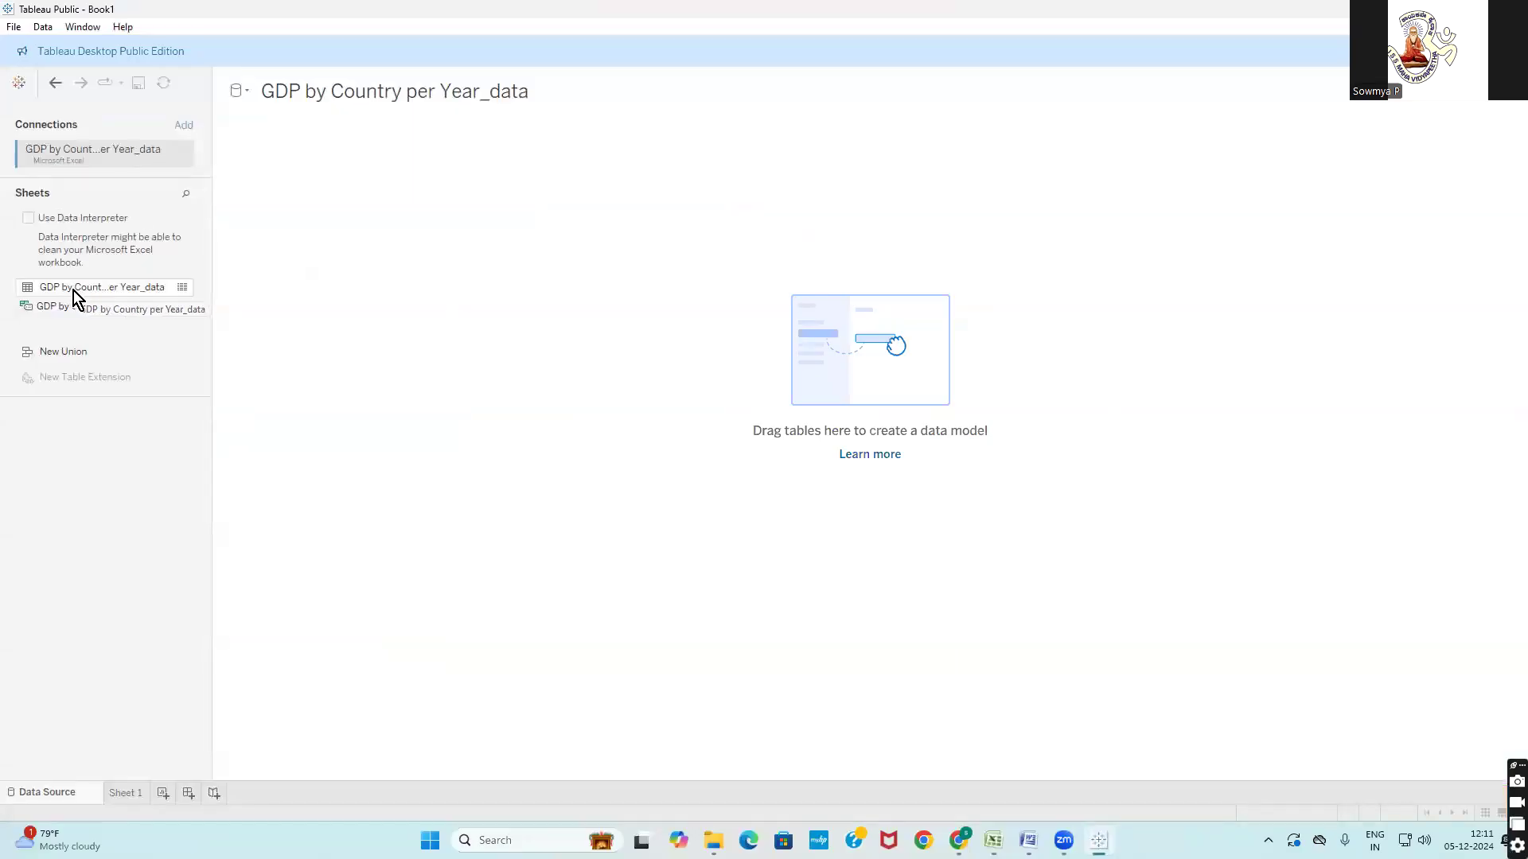
left_click_drag(75, 290, 364, 263)
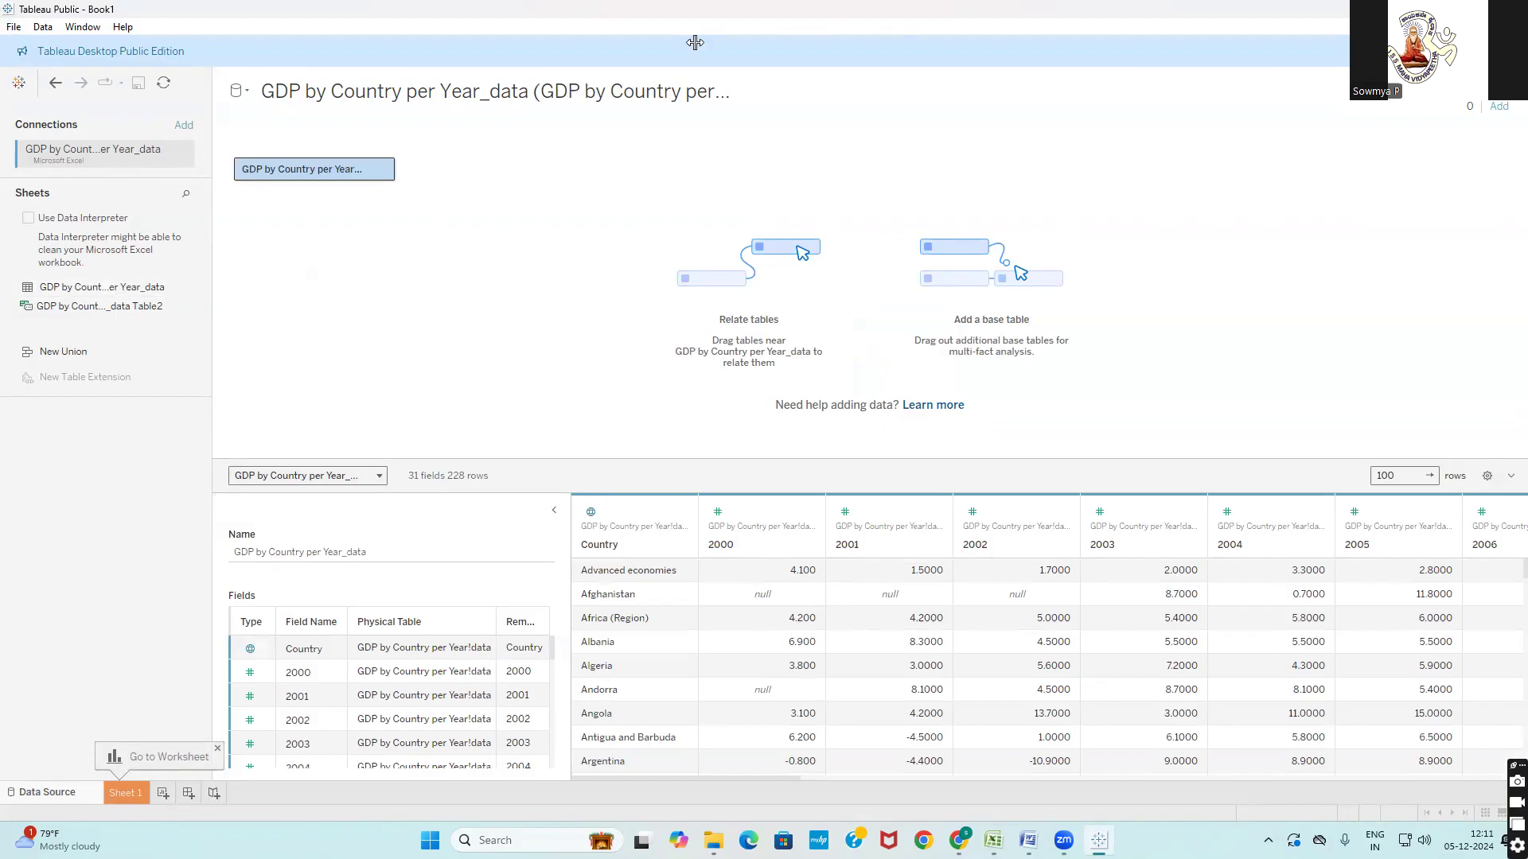
Step: Check how the year columns are listed as fields in Sheet 1, and return to the data source
left_click(121, 793)
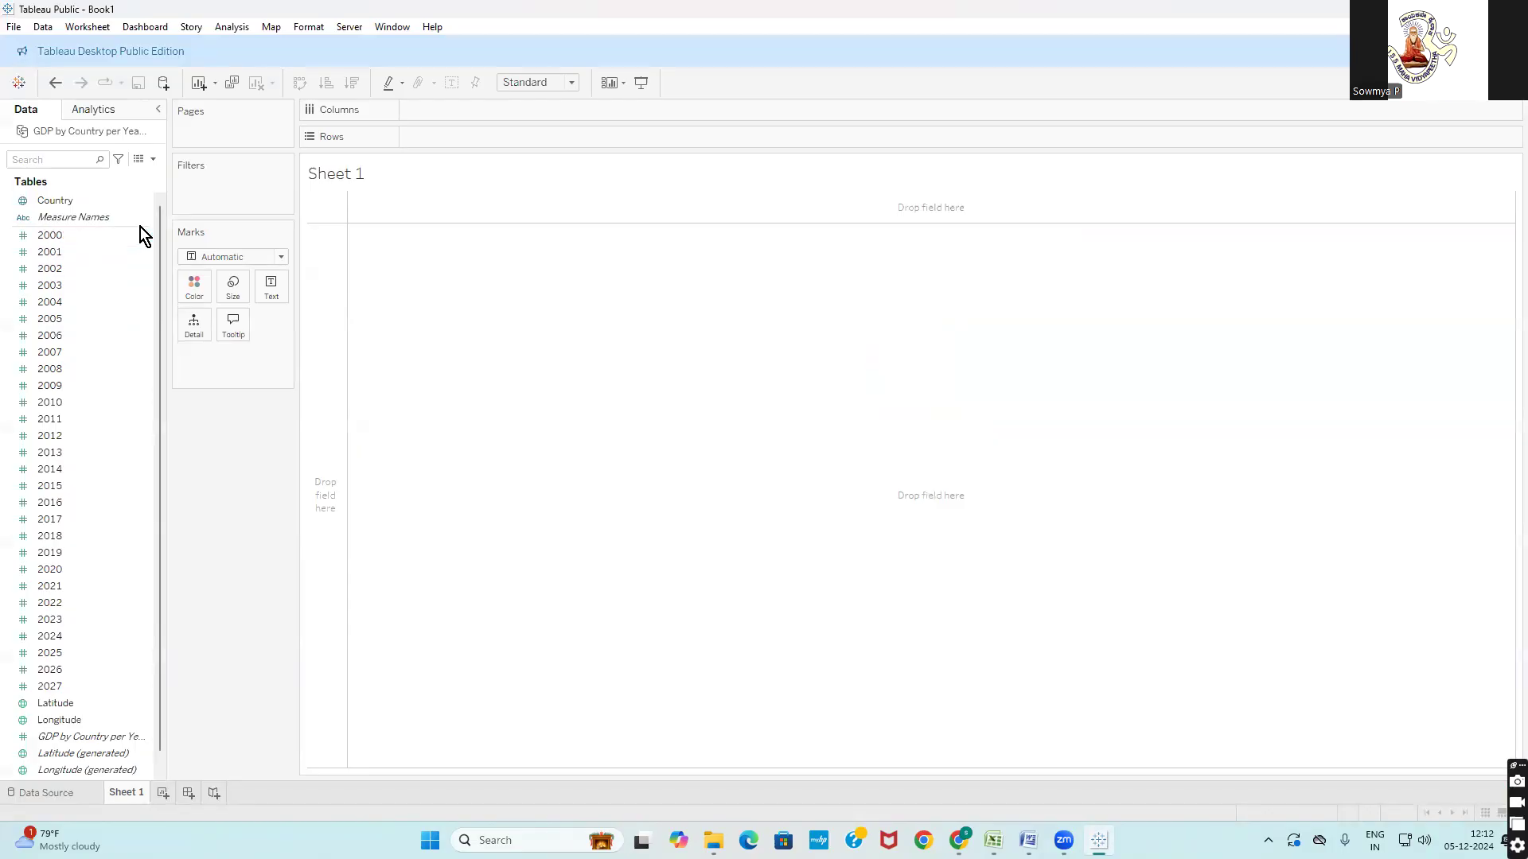
left_click(49, 792)
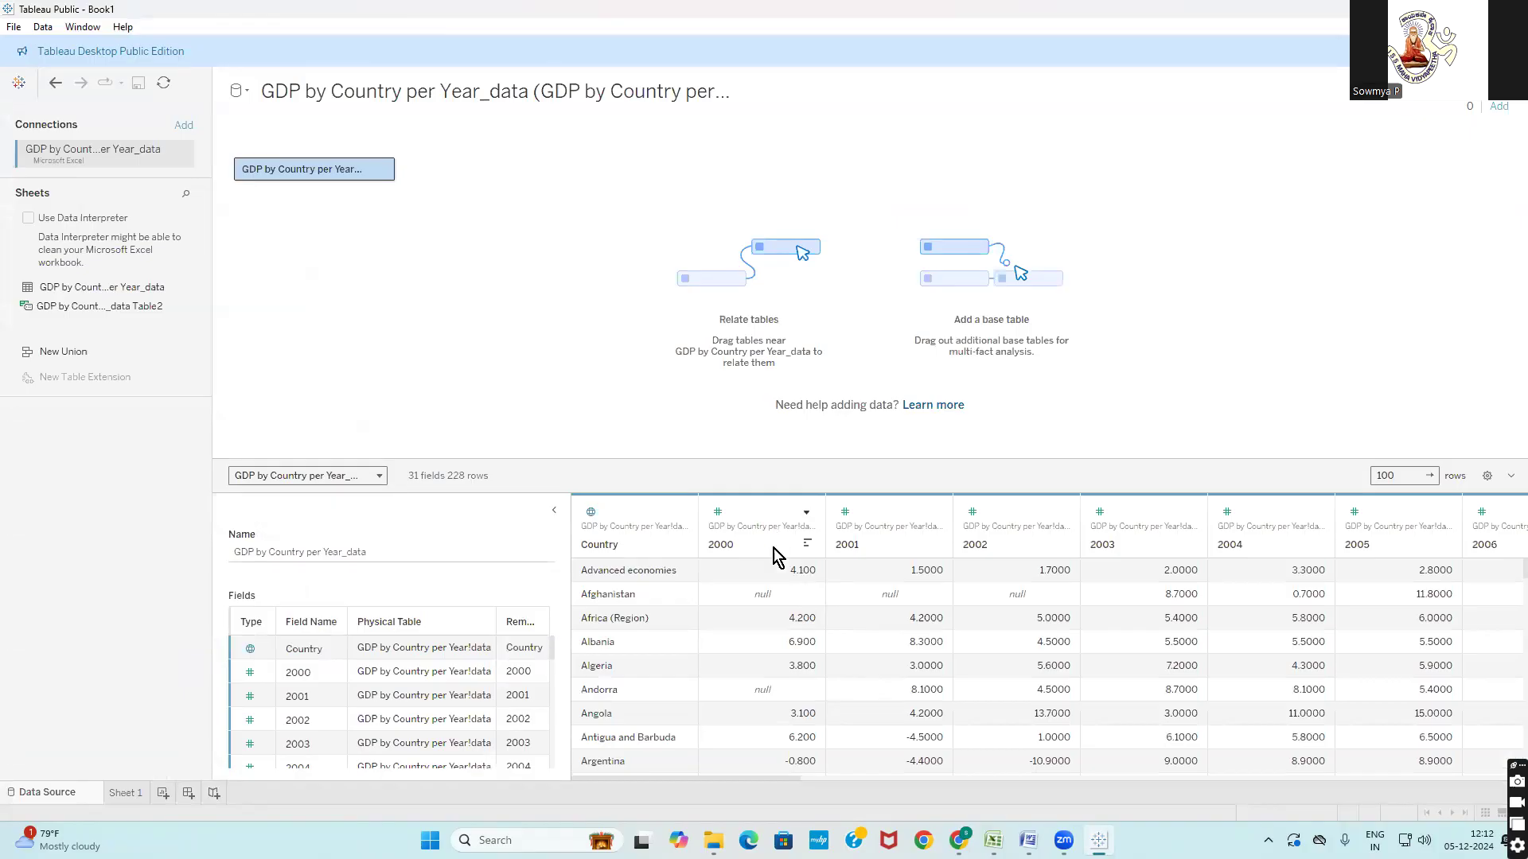
mouse_move(656, 775)
left_mouse_down()
mouse_move(1329, 762)
mouse_move(631, 767)
left_mouse_up()
Step: Pivot all year columns from 2000 through 2027 in the data source into rows
left_click(757, 528)
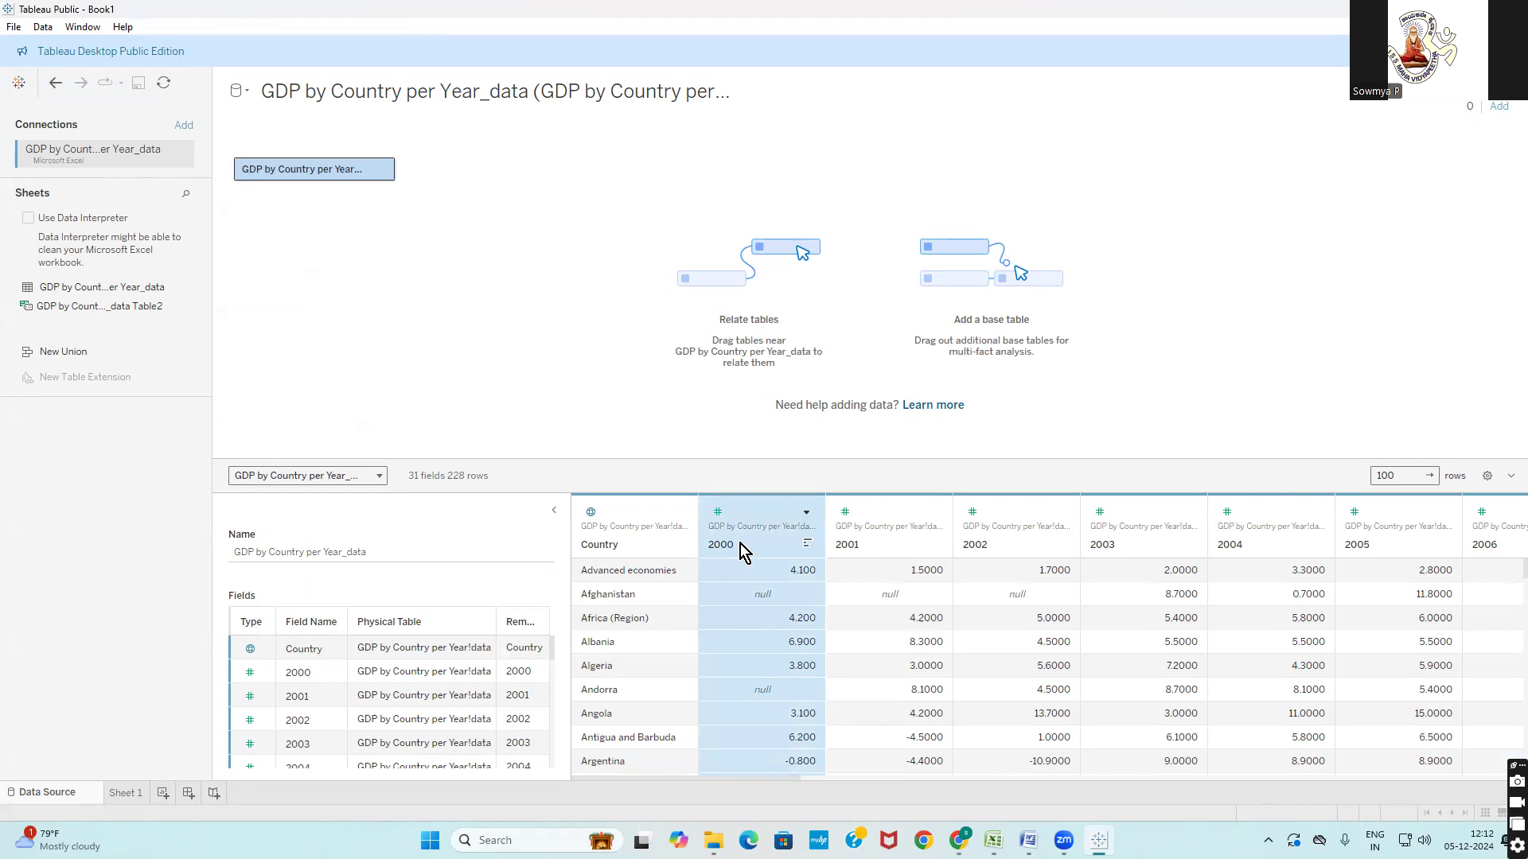
left_click_drag(716, 777, 1453, 775)
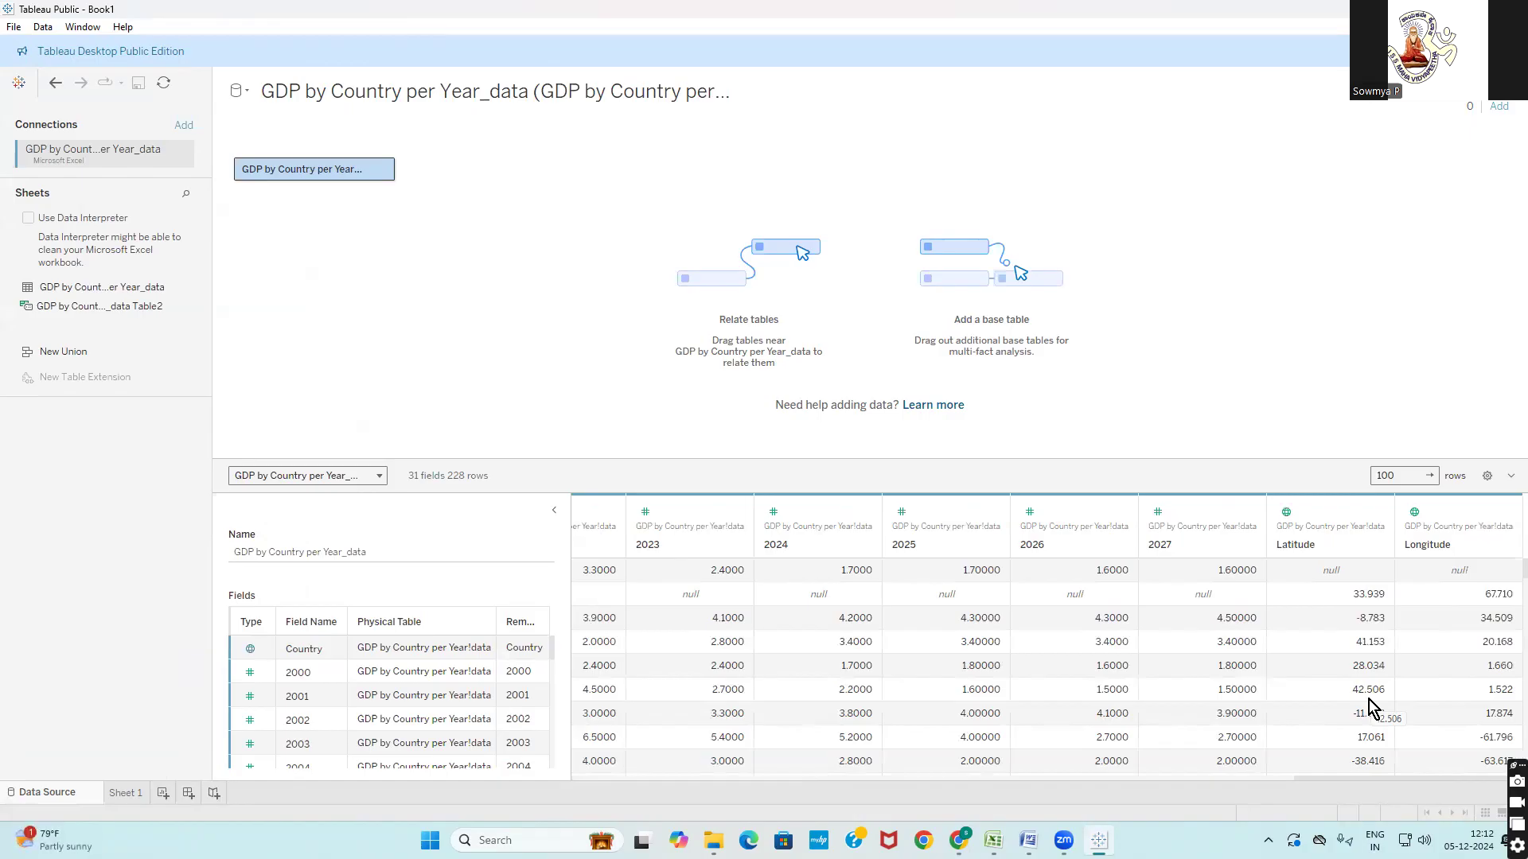
left_click(1191, 541, "shift")
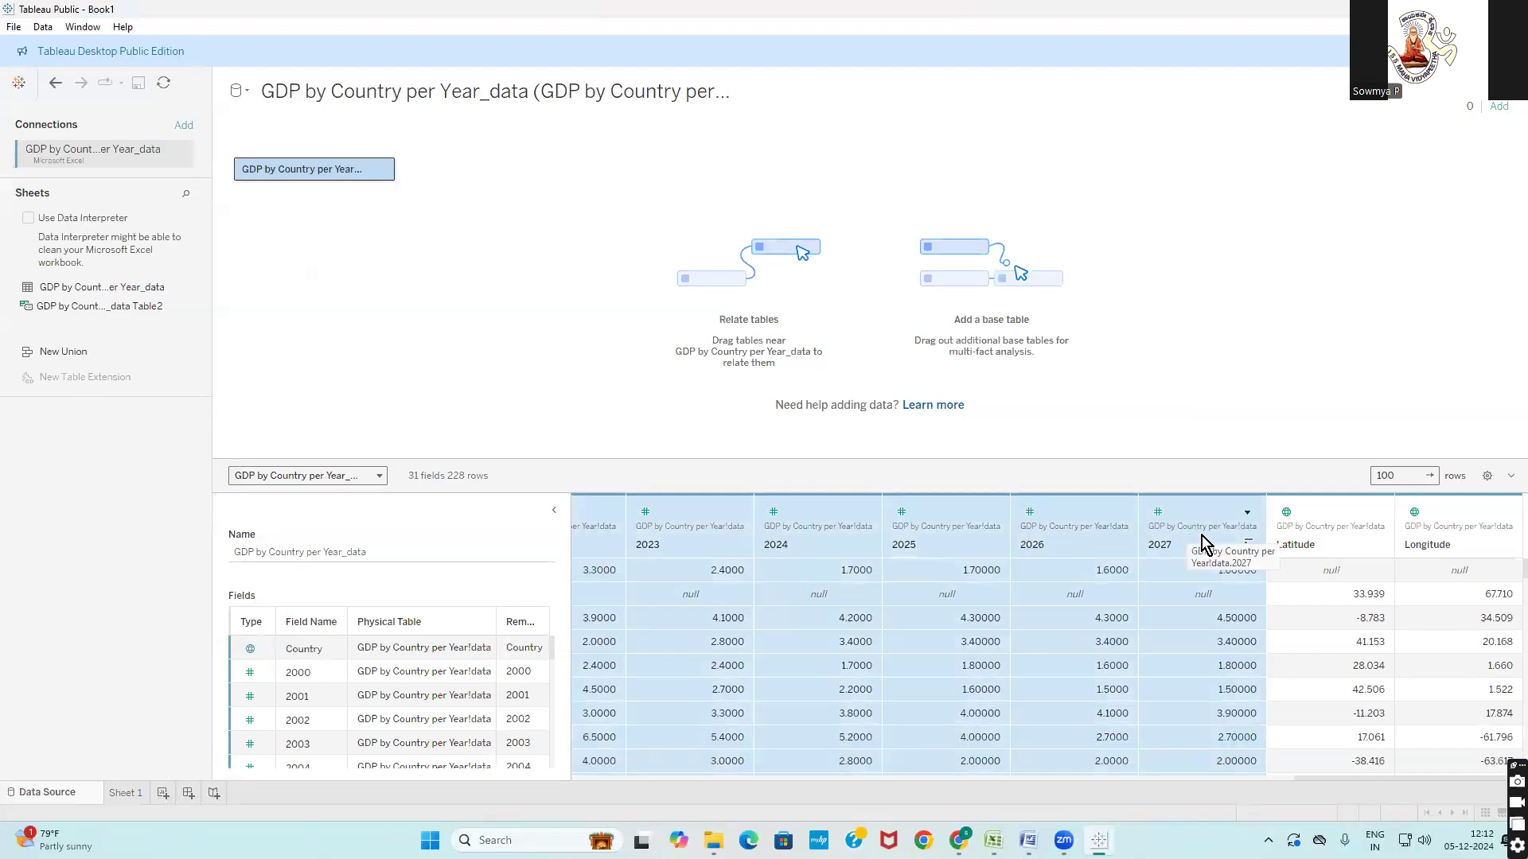
left_click(1247, 513)
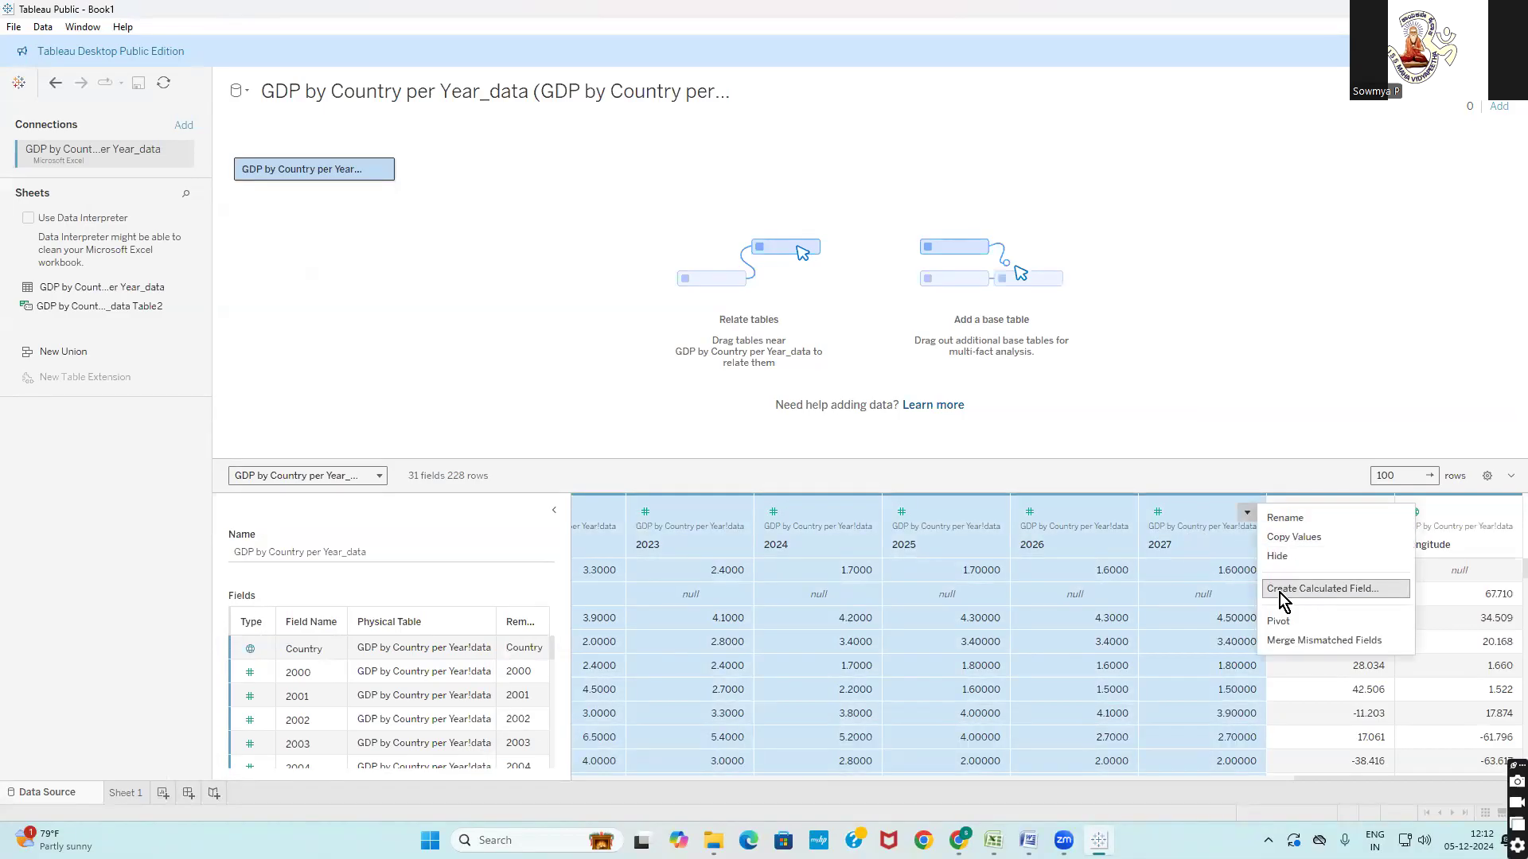
left_click(1279, 622)
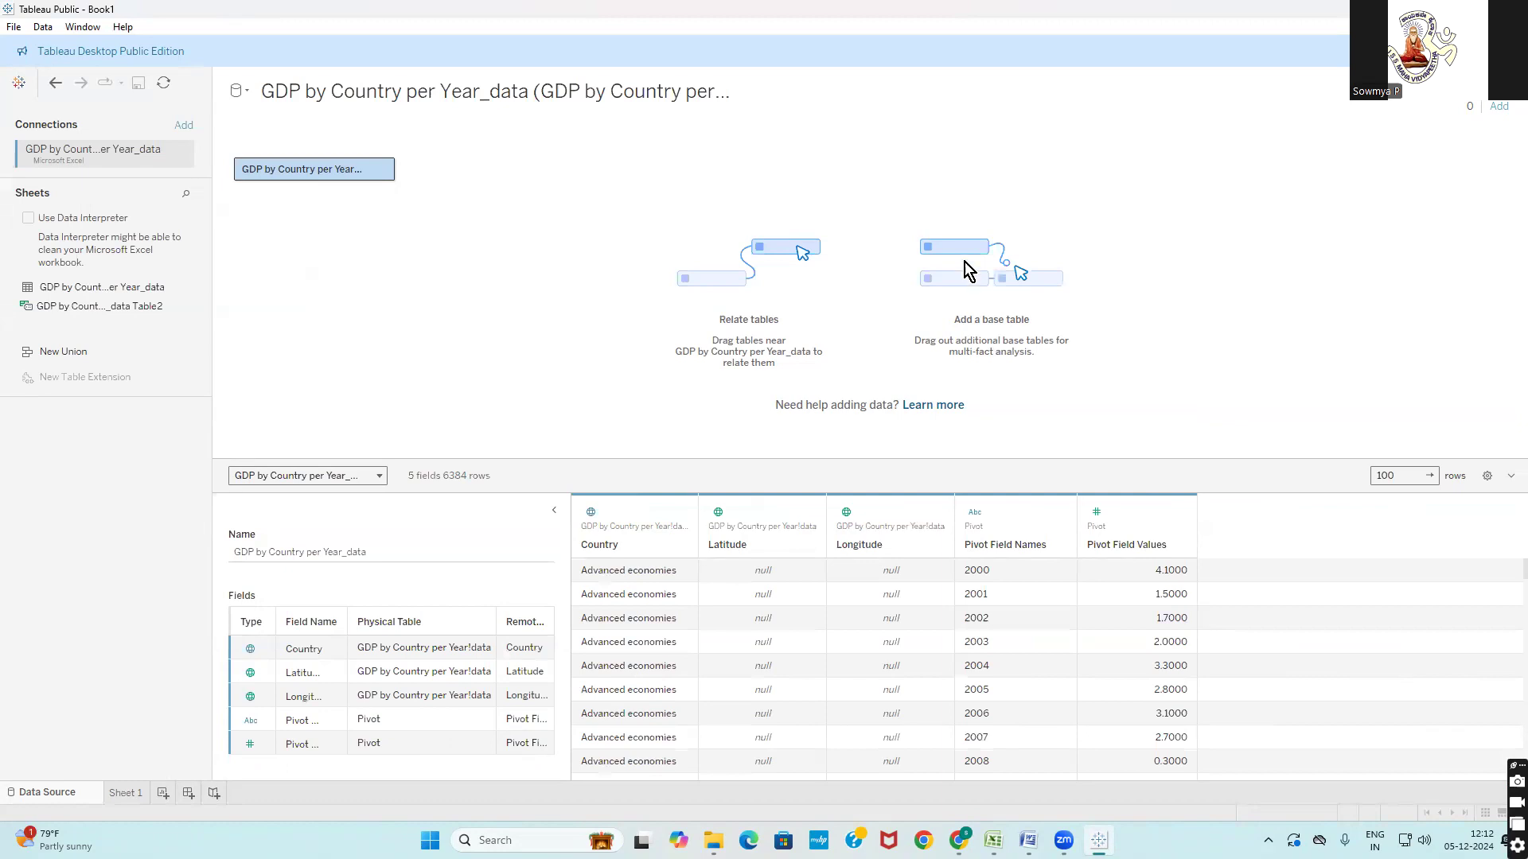
Step: Rename the Pivot Field Names column as Year and the Pivot Field Values column as Gdp
double_click(1007, 549)
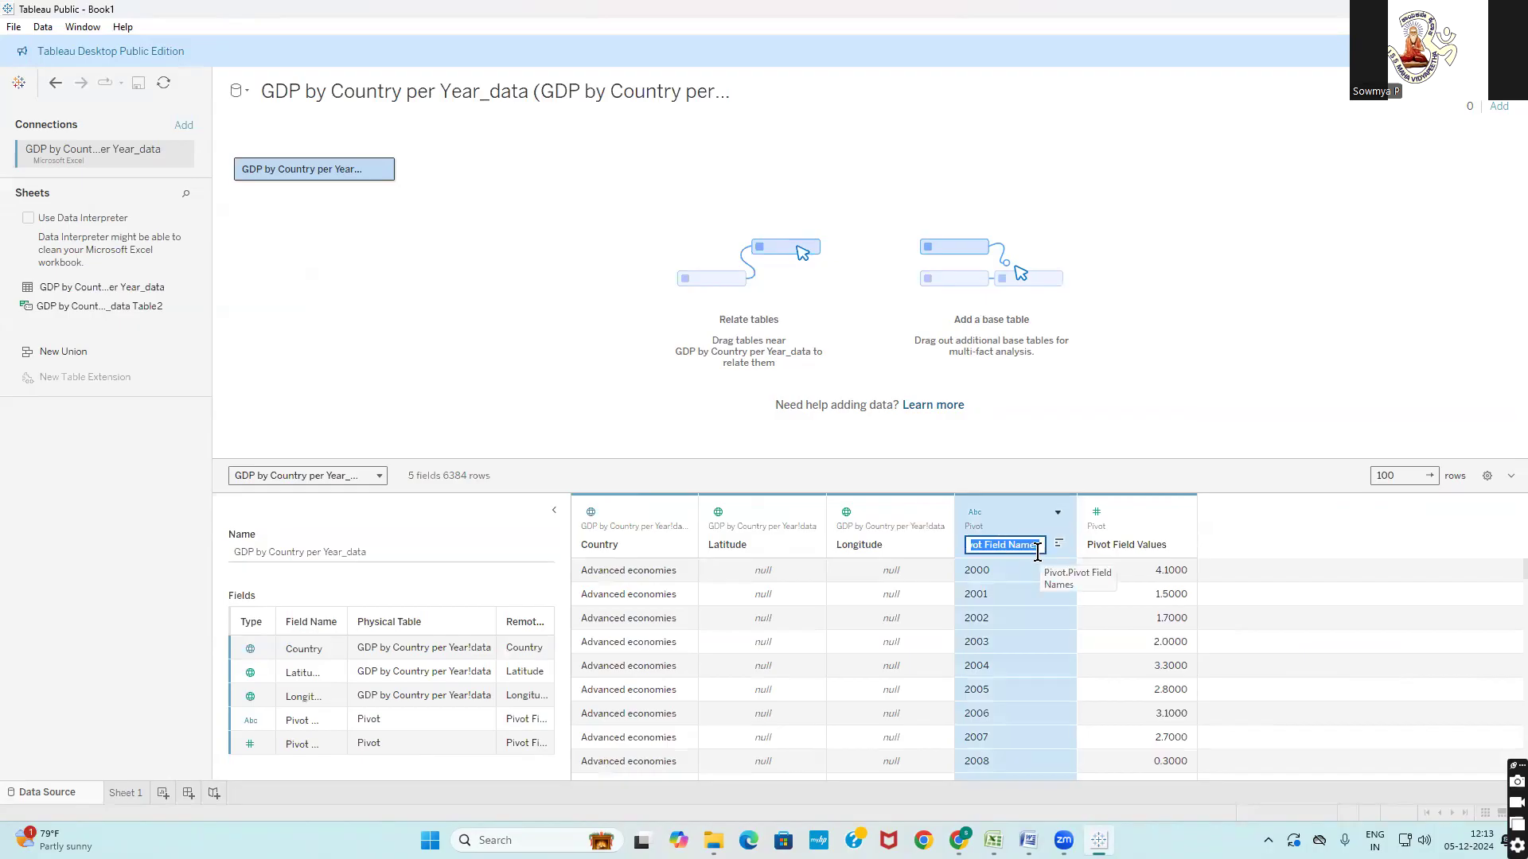
type("Year")
double_click(1112, 544)
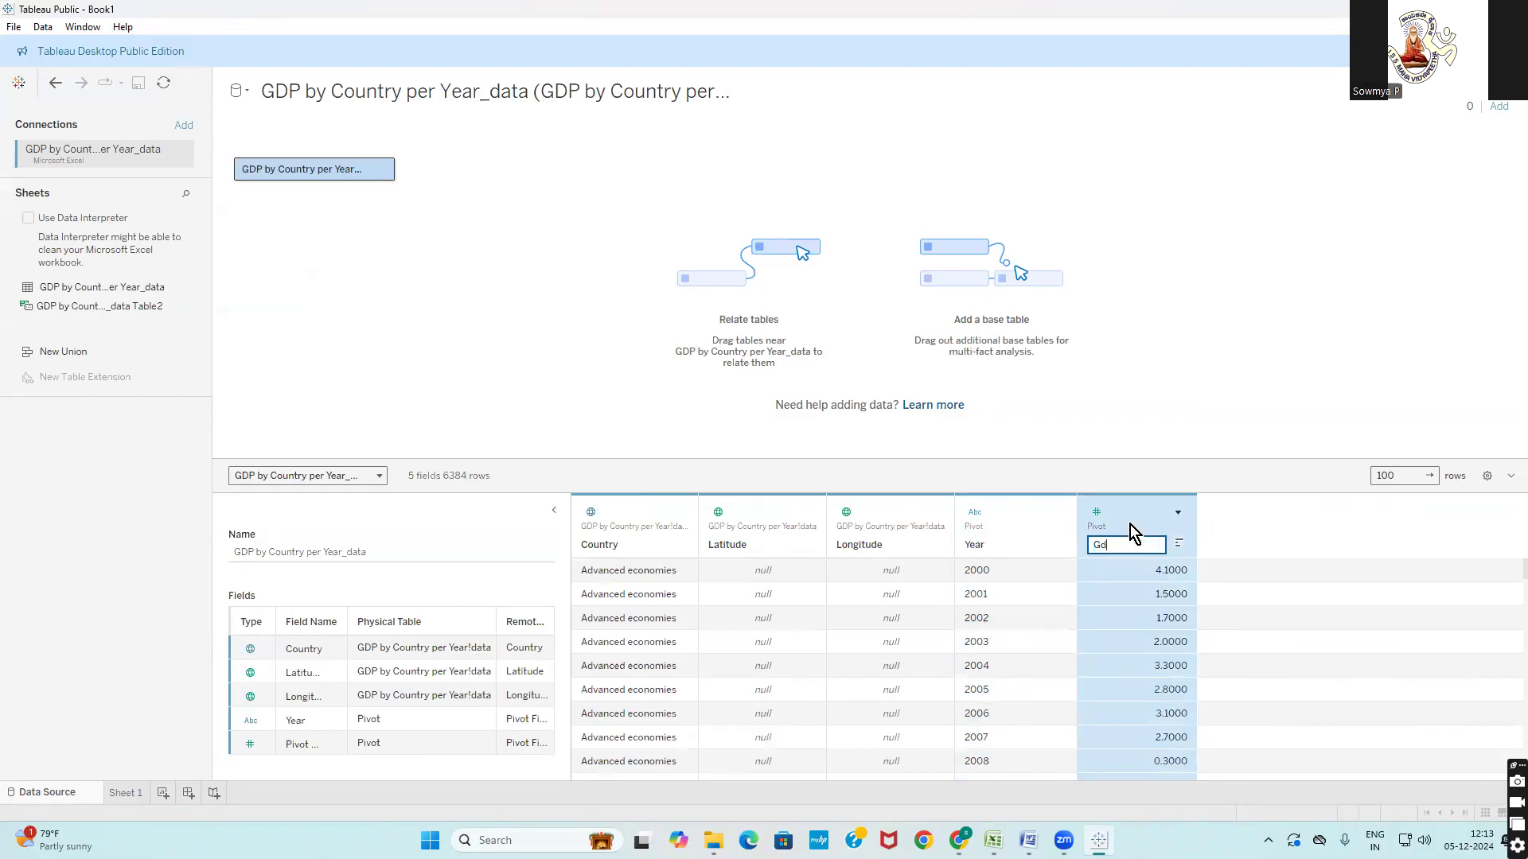
left_click(1213, 522)
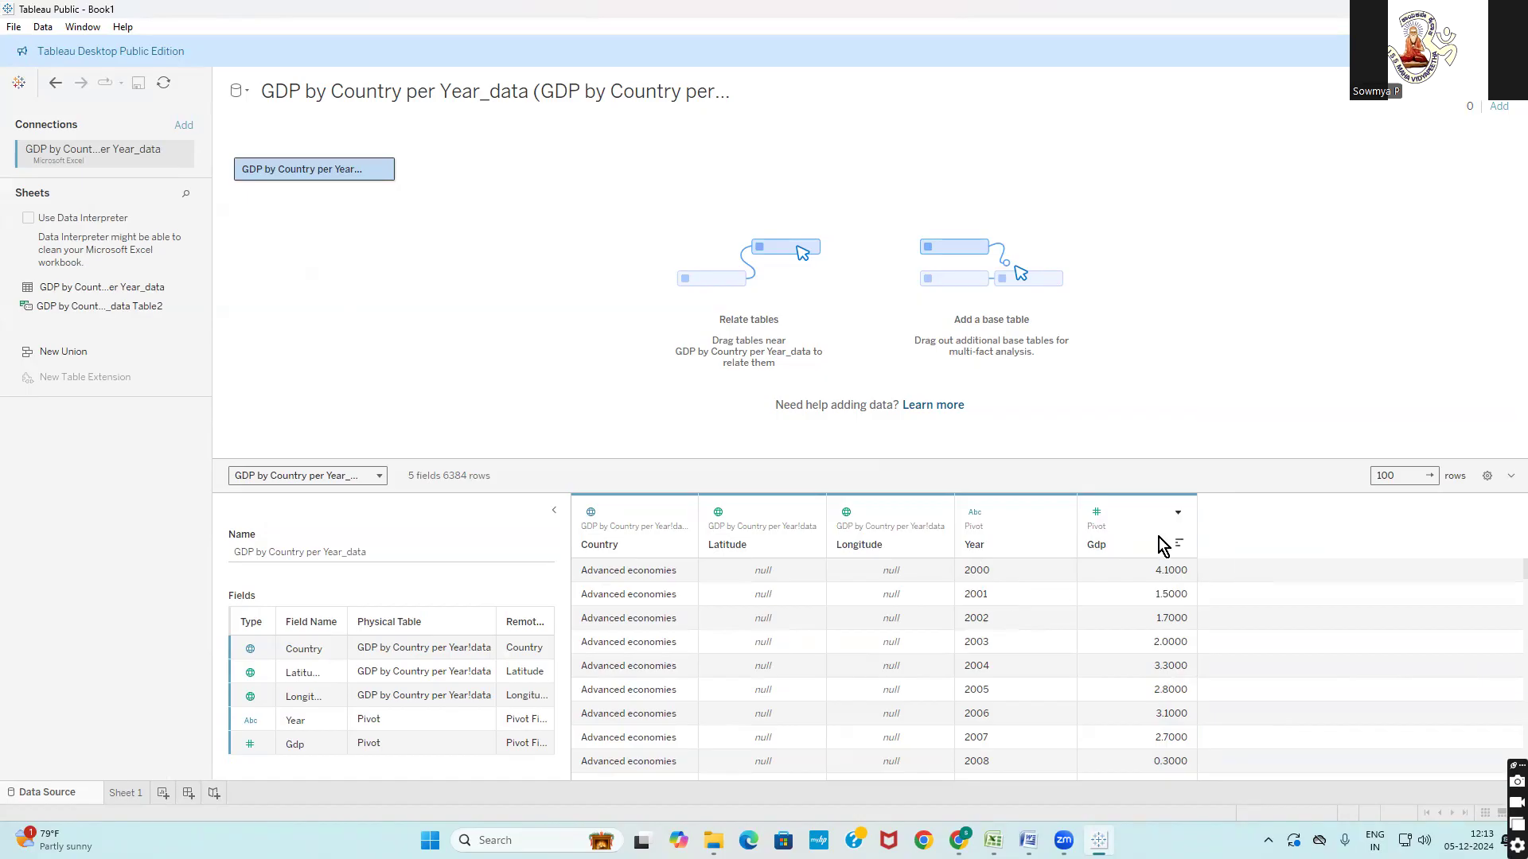
Step: Open Sheet 1 and review the Gdp, Year and Country fields available for the visualization
left_click(124, 794)
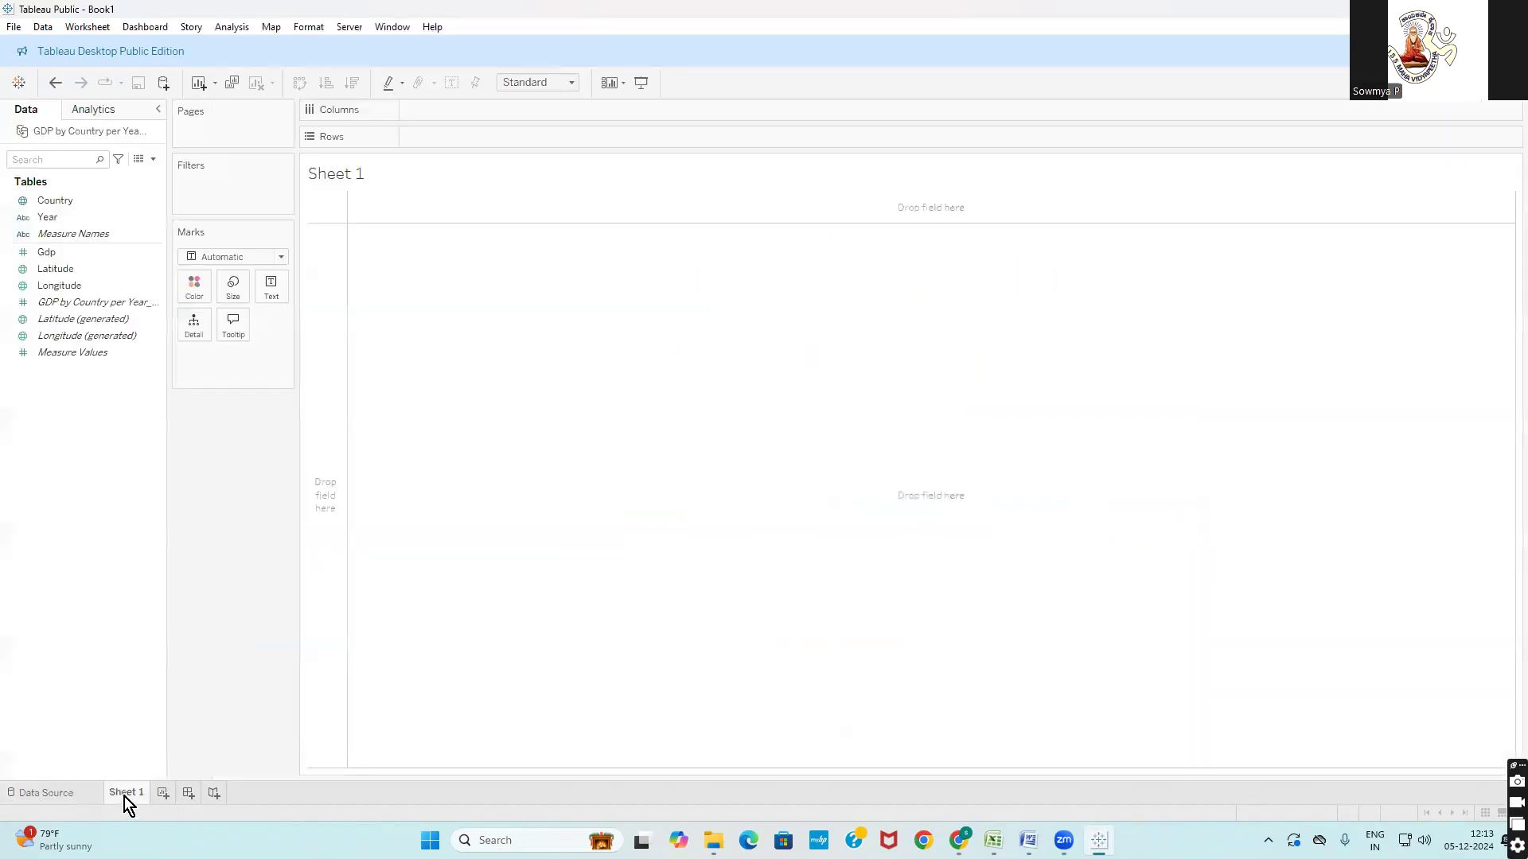
left_click(82, 252)
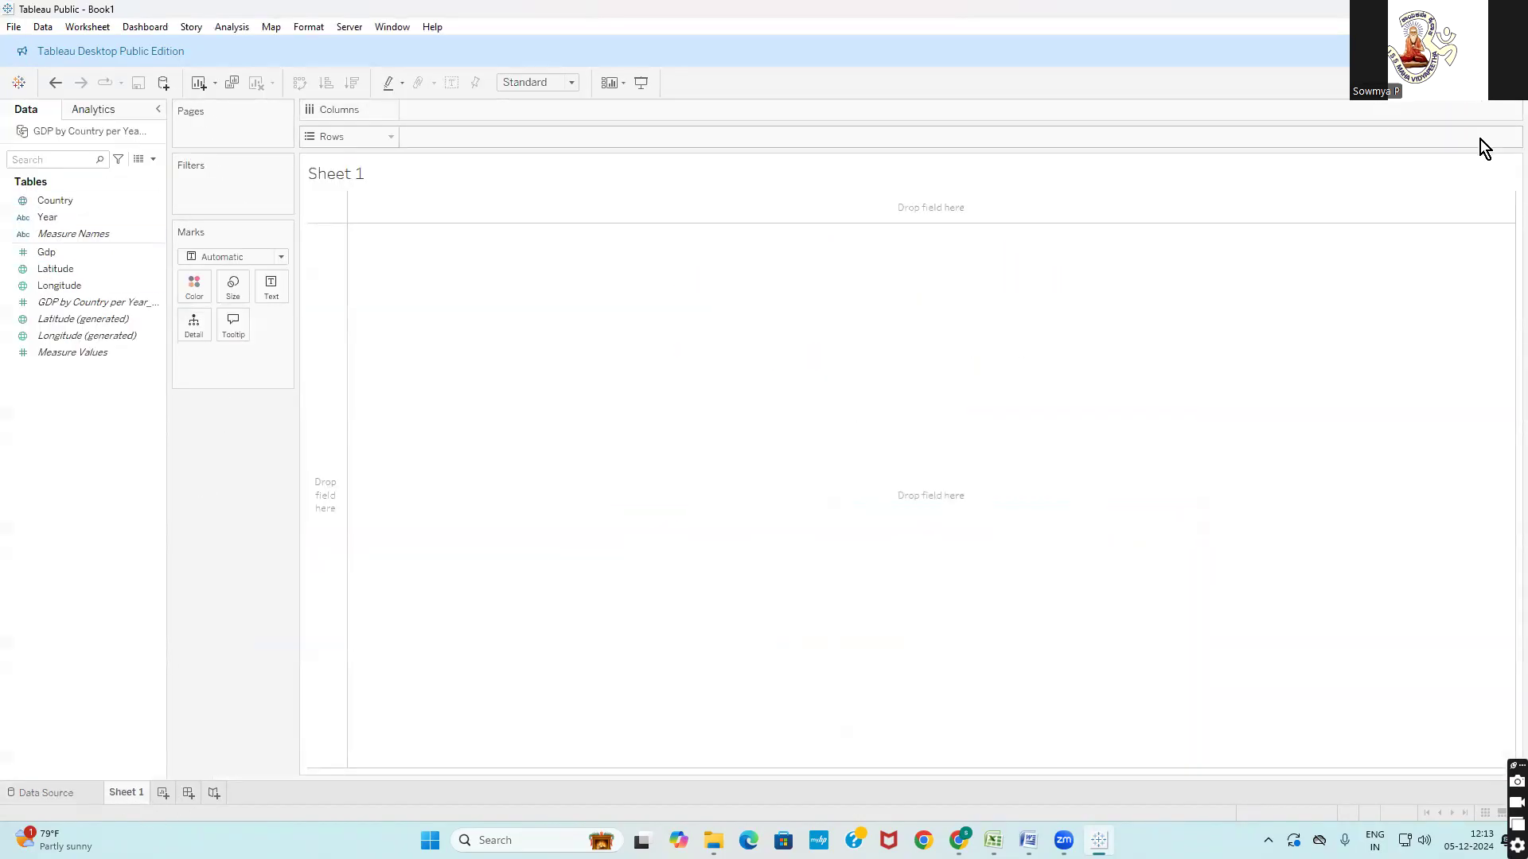
left_click(92, 215)
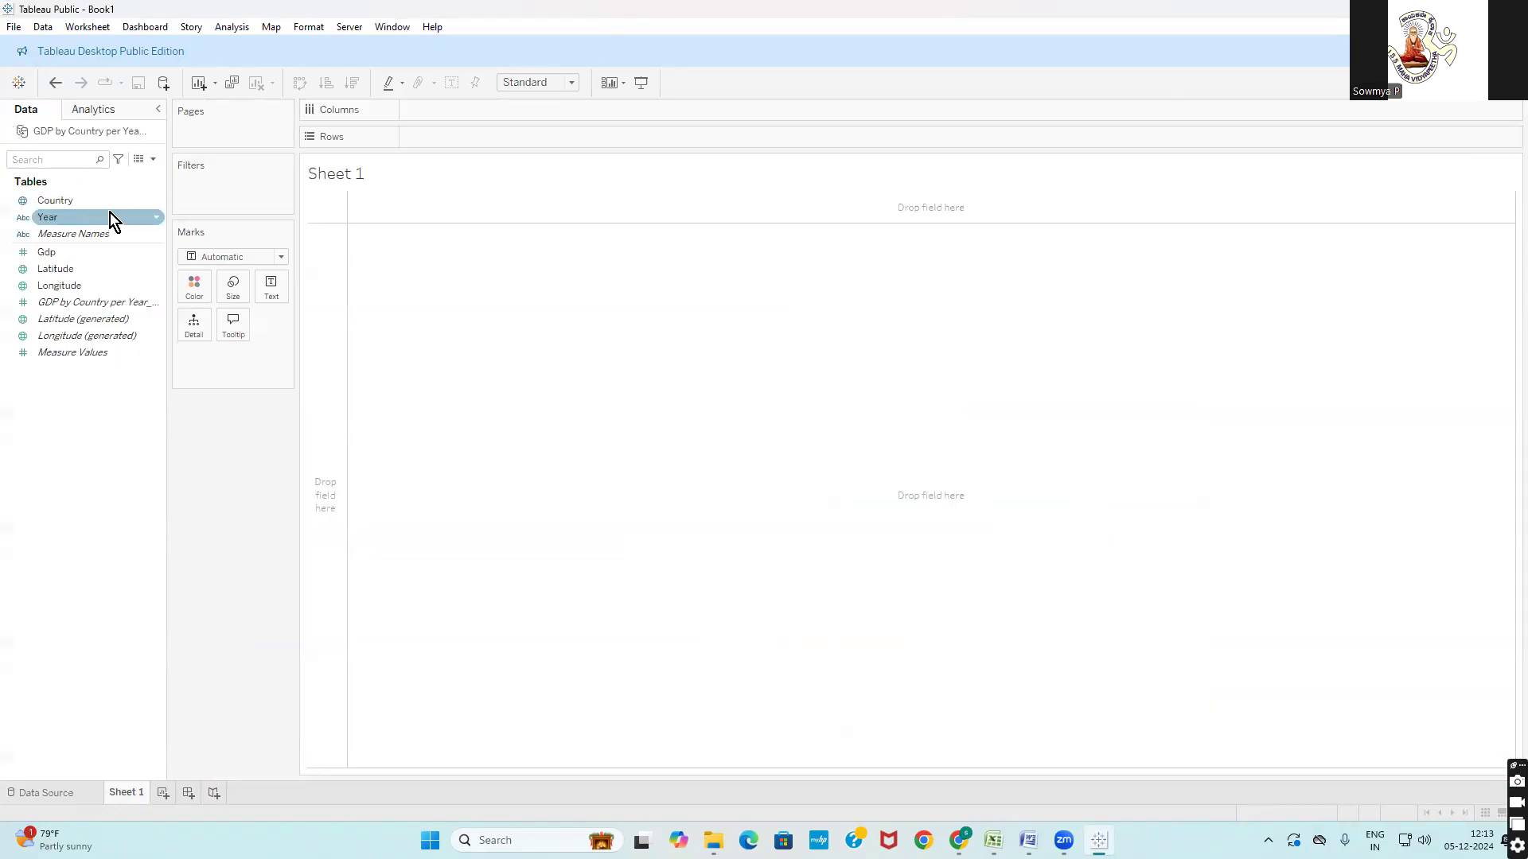
left_click(118, 200)
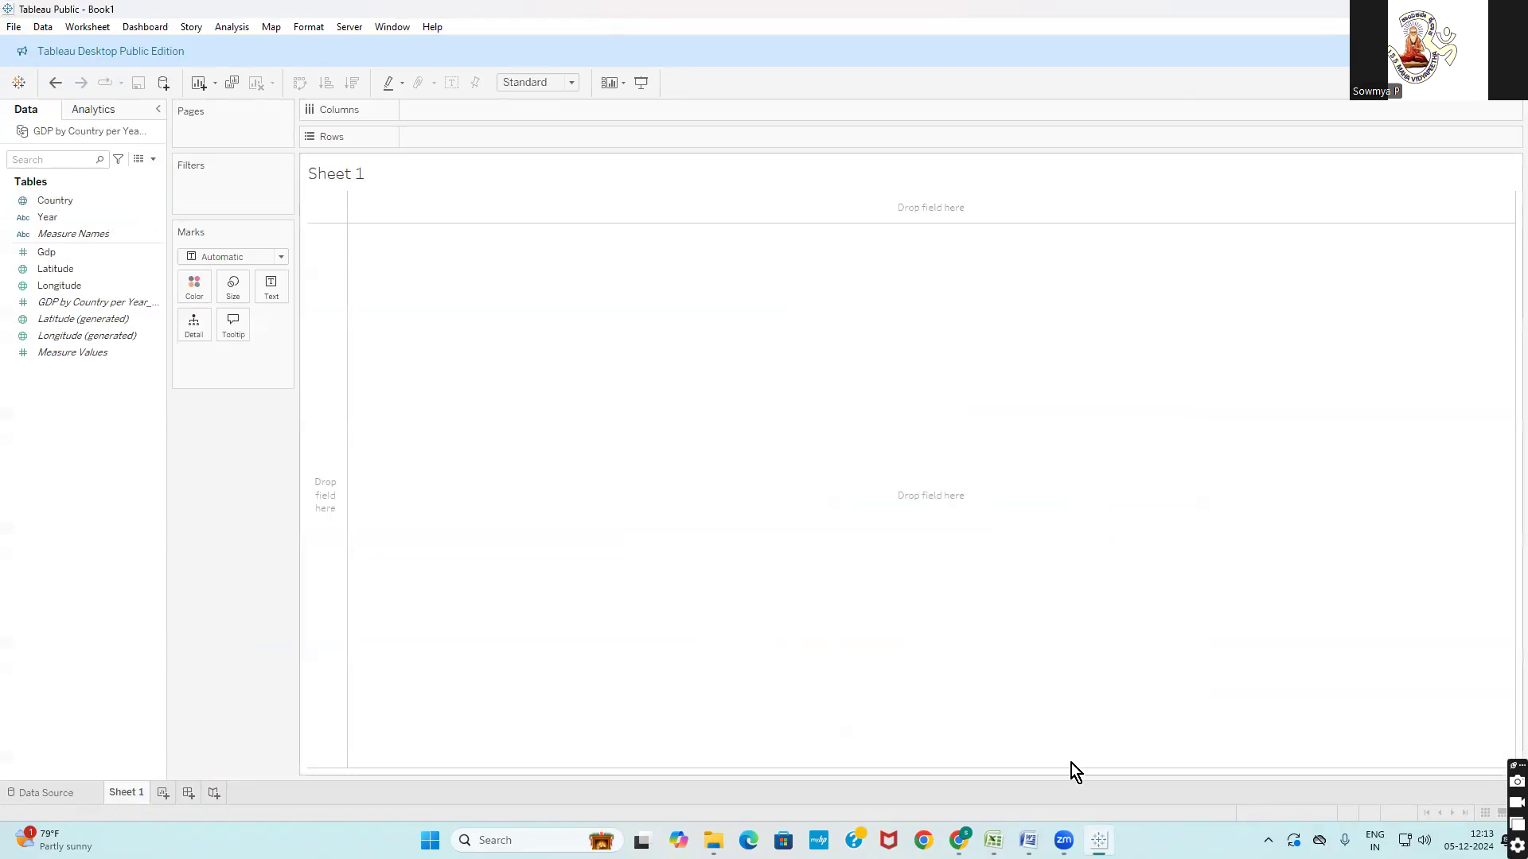
Step: Switch to Chrome, read the first GDP dataset task about symbol maps in the lab syllabus PDF, and return to Tableau Public
mouse_move(959, 841)
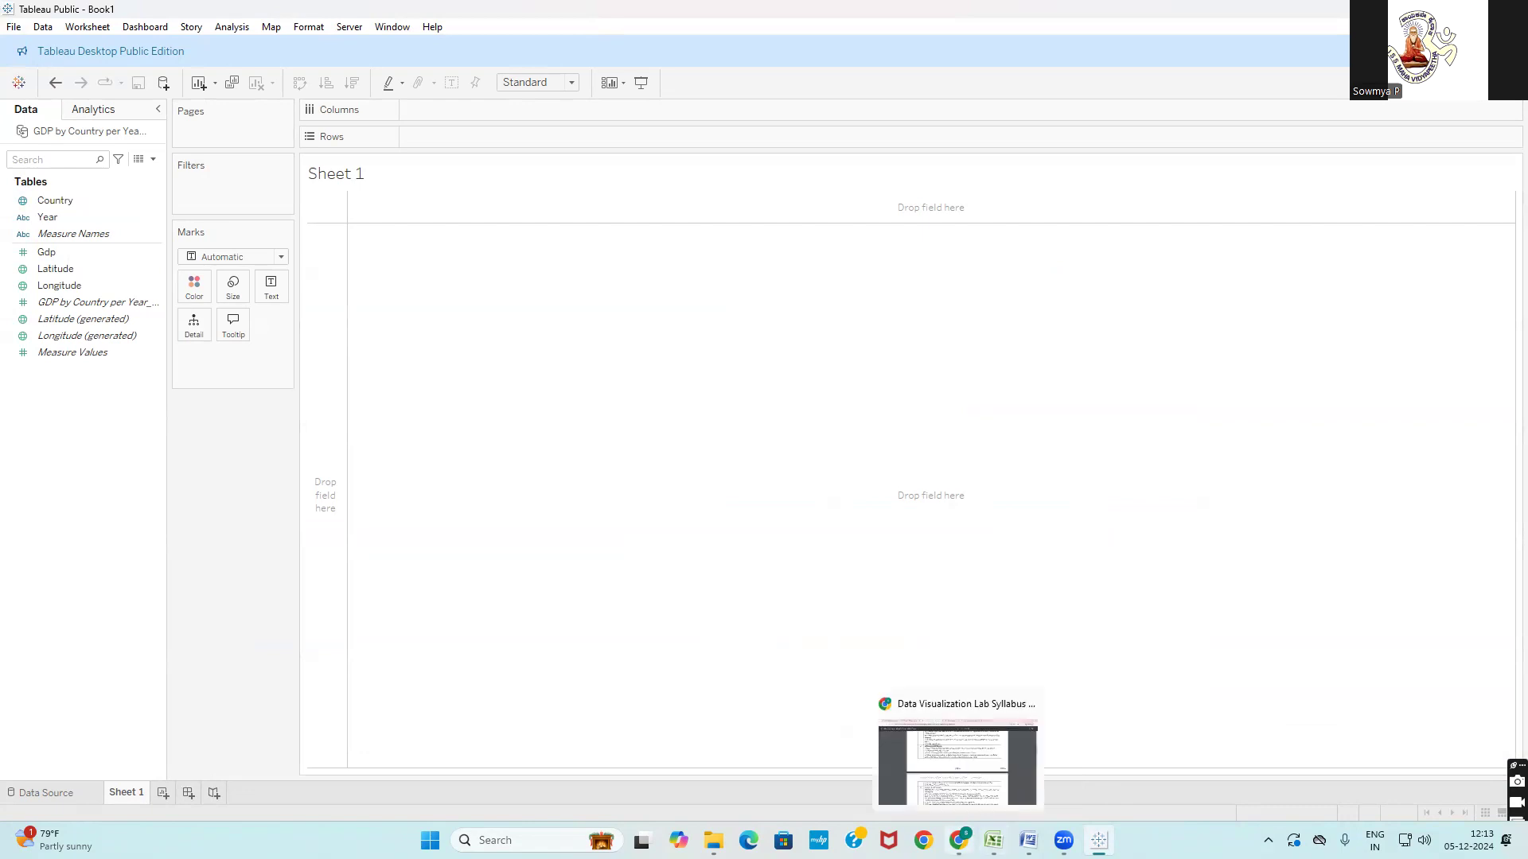
left_click(956, 786)
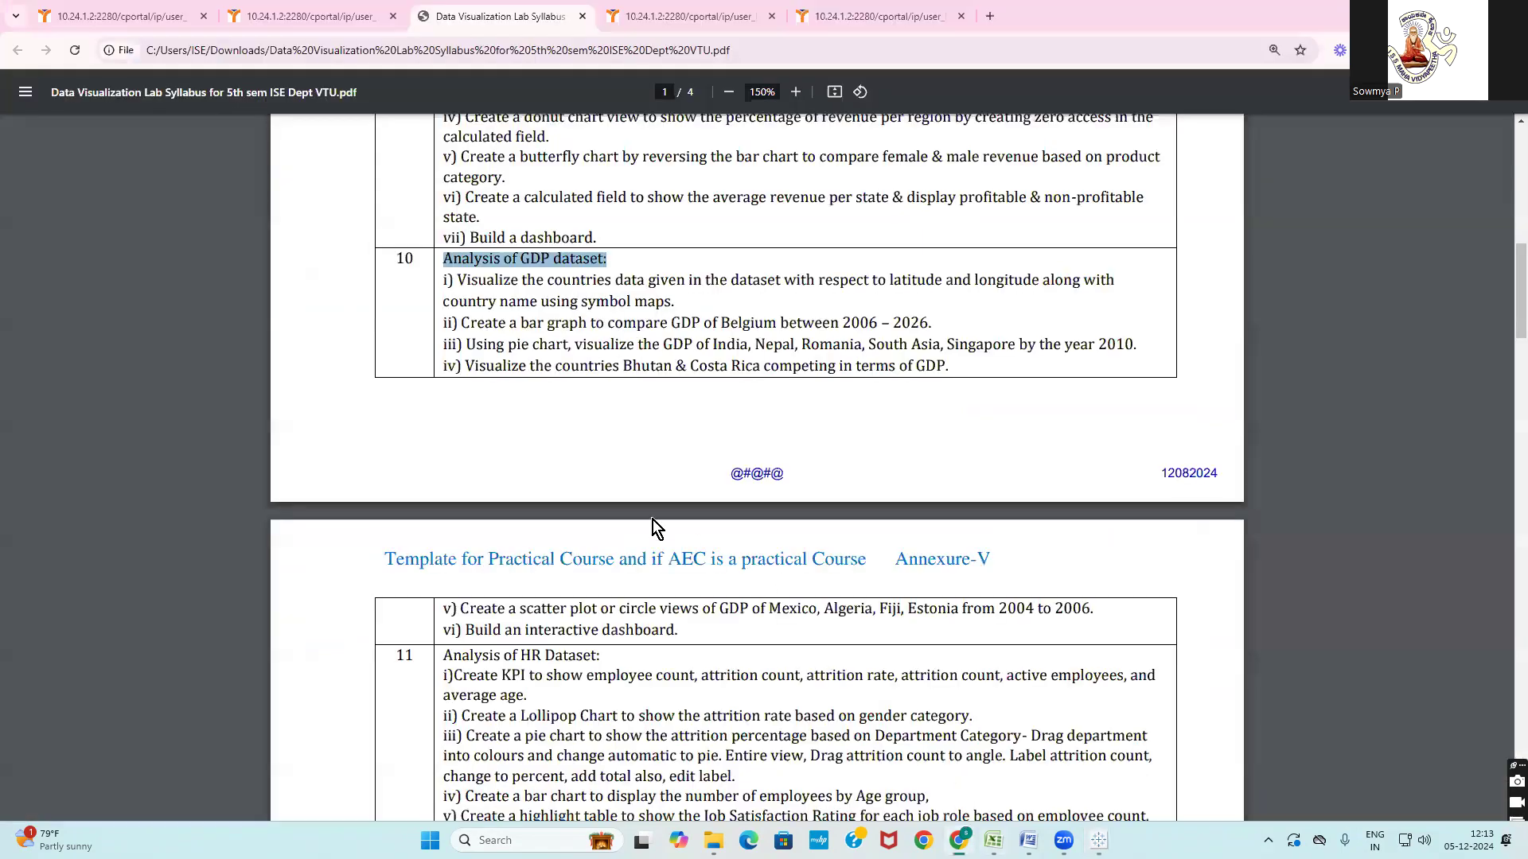
left_click(470, 279)
left_click_drag(462, 280, 671, 301)
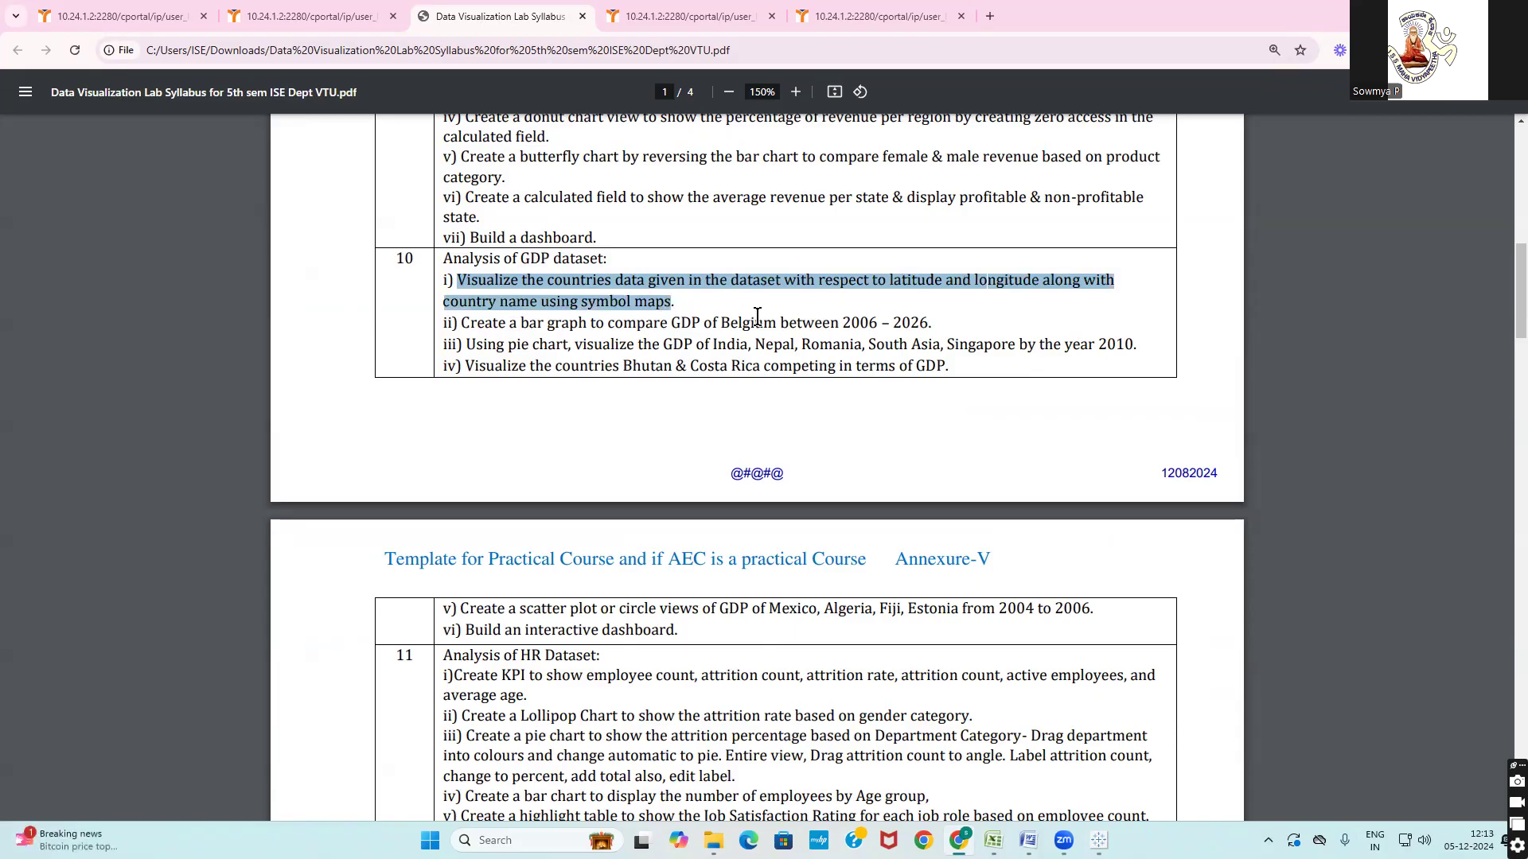
mouse_move(958, 842)
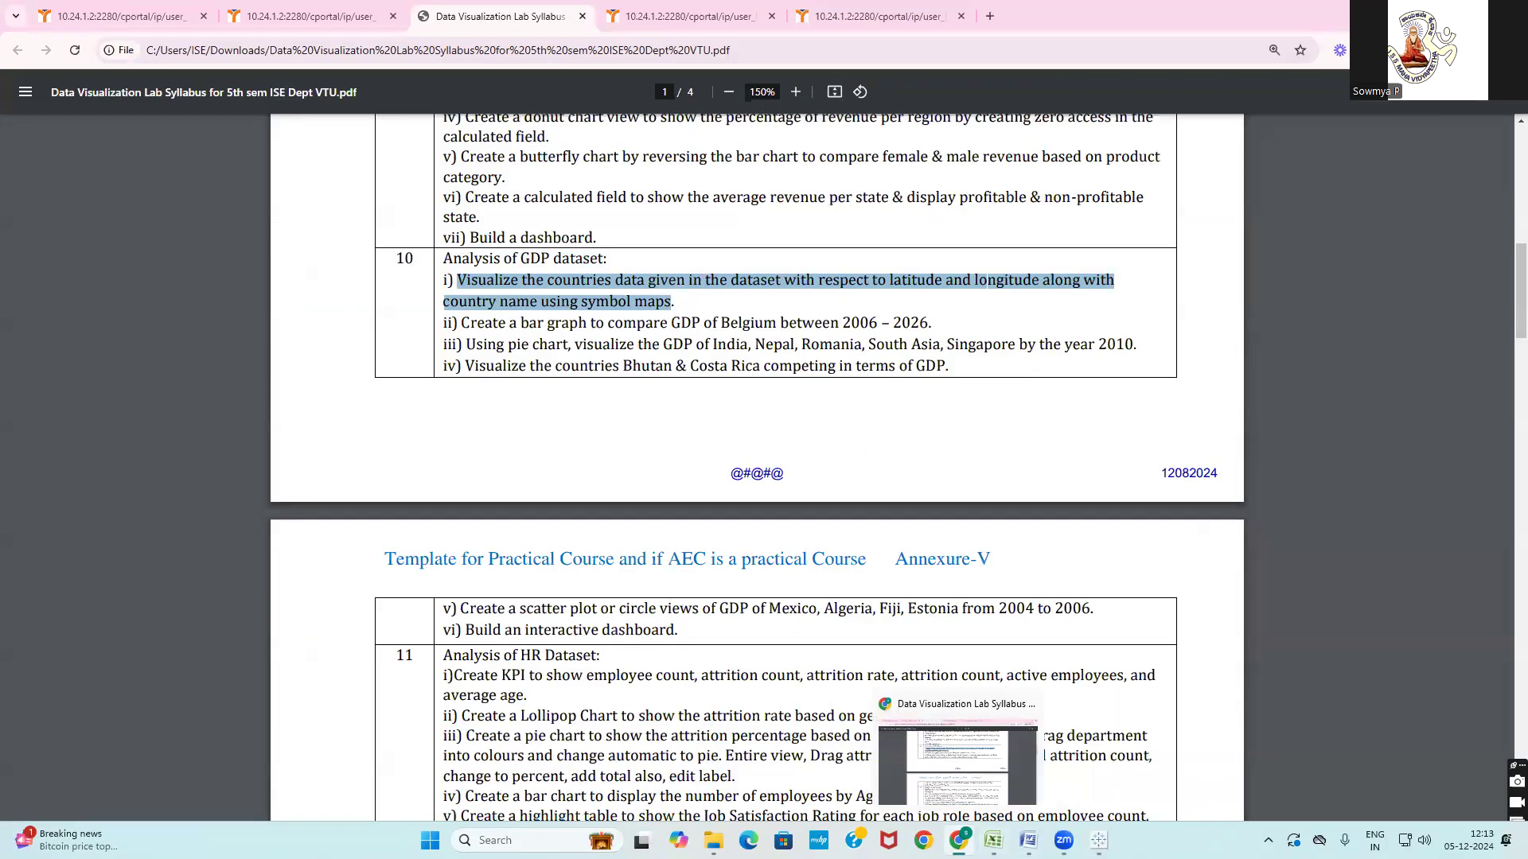
left_click(1099, 840)
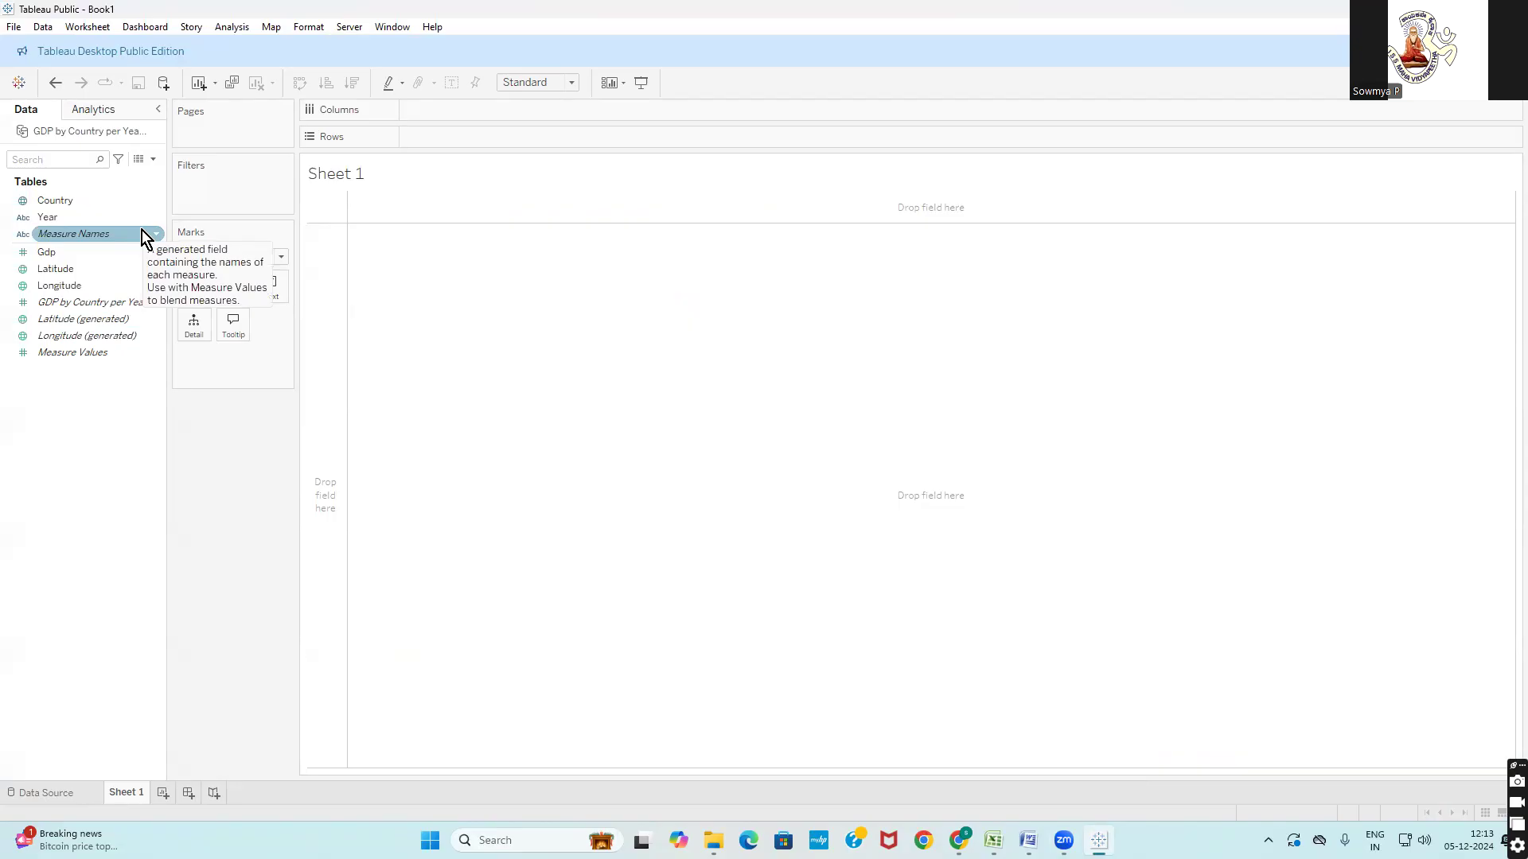
left_click(76, 205)
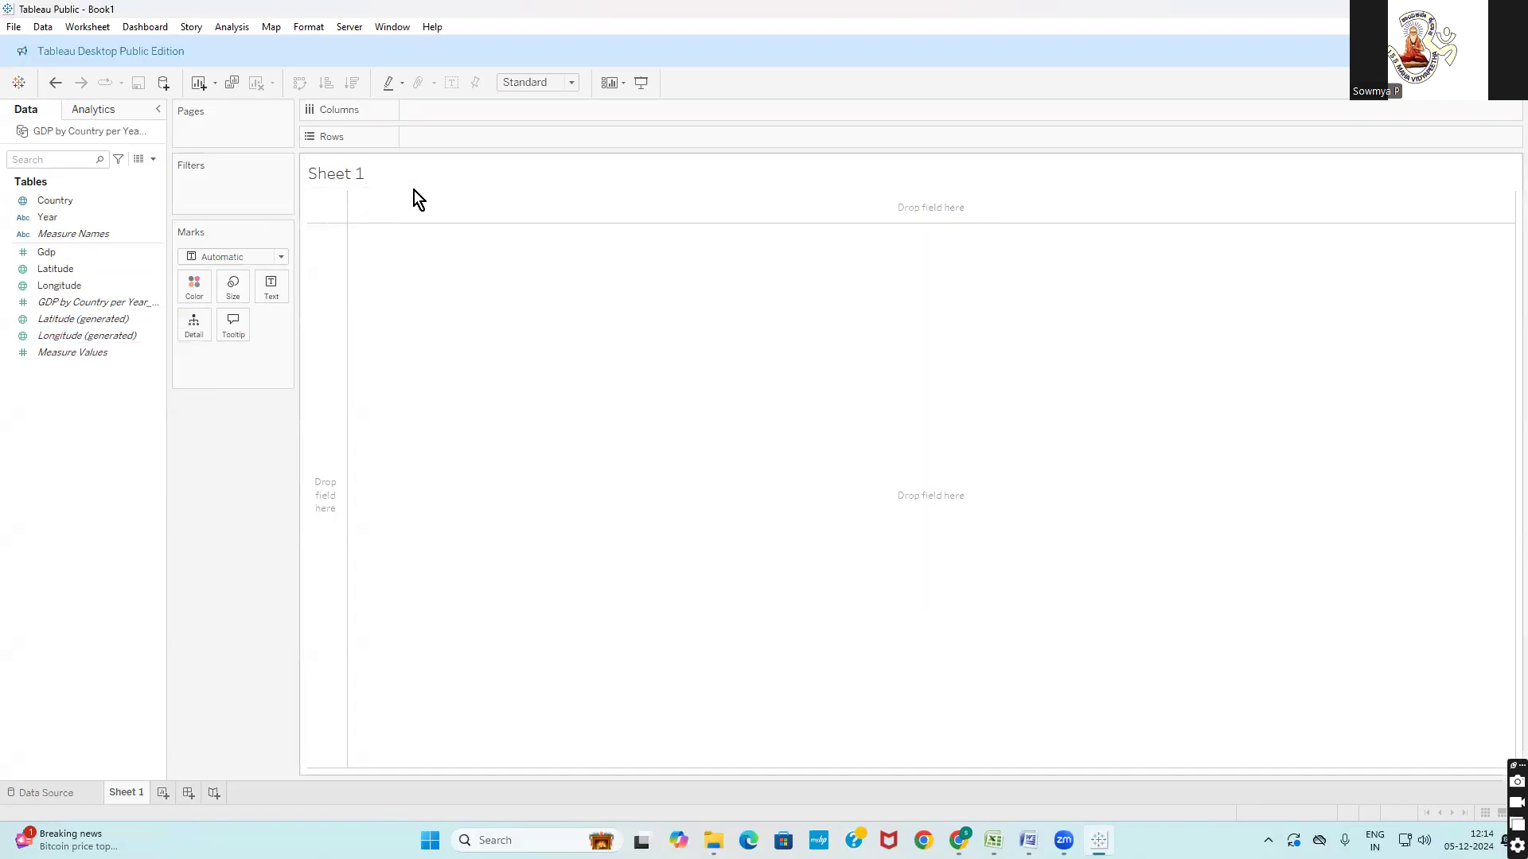
Step: Place Latitude on the columns and Longitude on the rows of Sheet 1
left_click(46, 251)
left_click(40, 270)
left_click(74, 286)
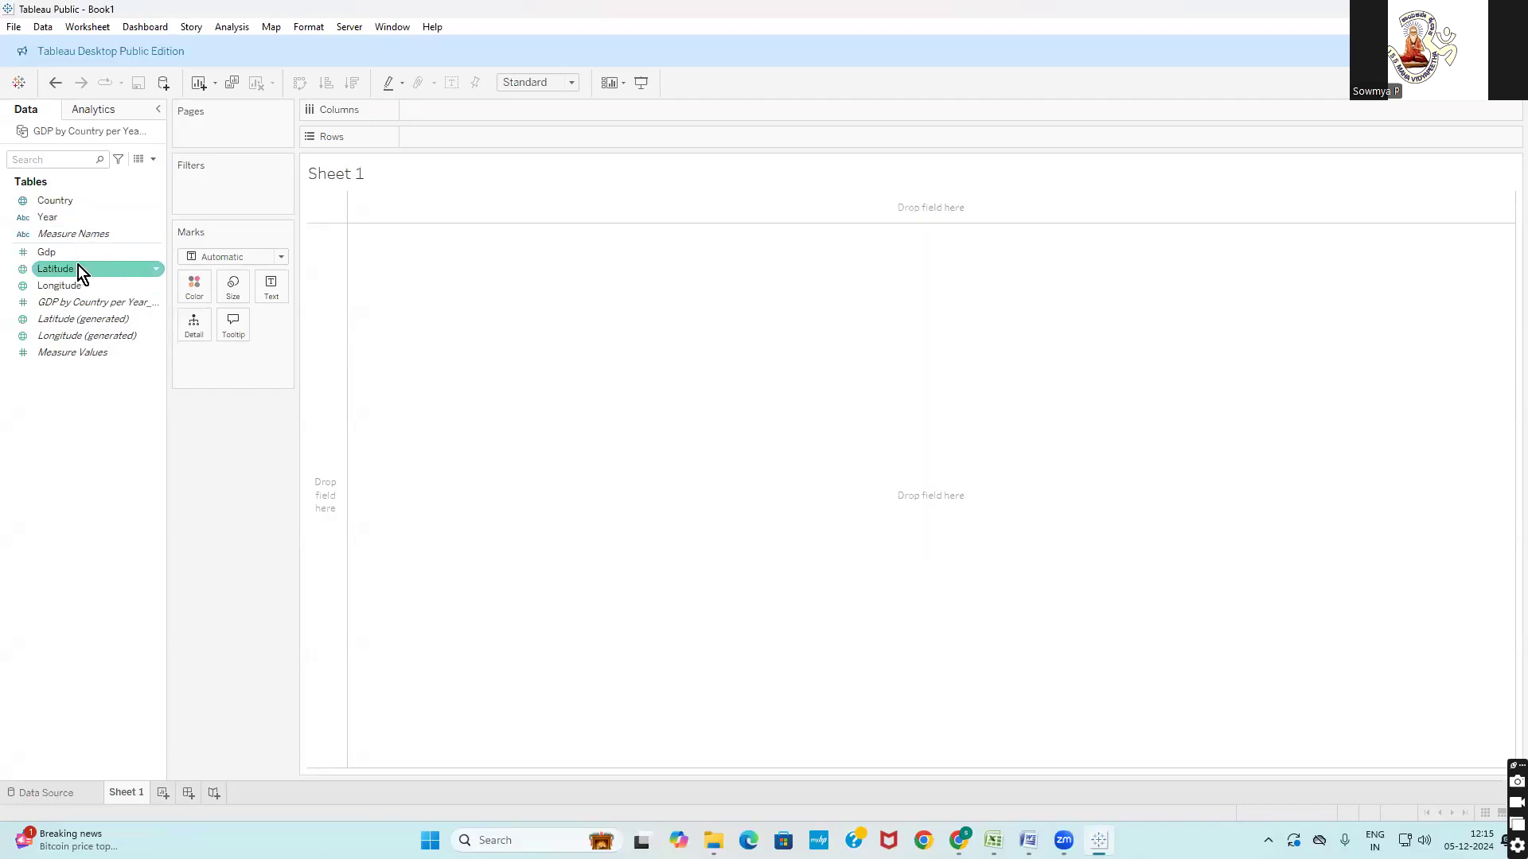
left_click_drag(77, 267, 503, 109)
left_click_drag(78, 285, 453, 135)
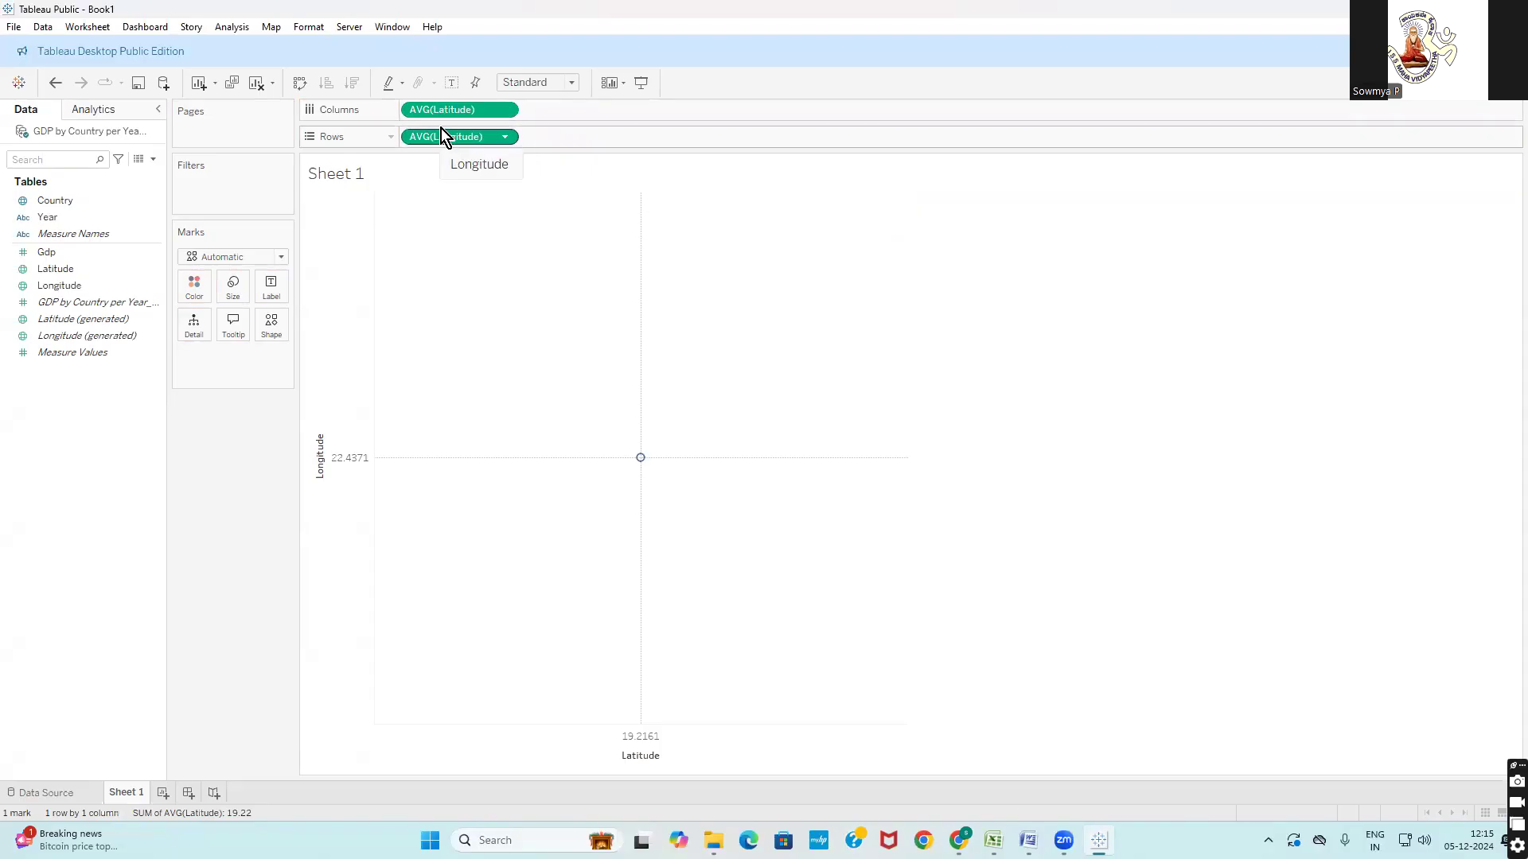
Step: Convert both Latitude in the columns and Longitude in the rows from averaged measures to dimensions
left_click(504, 111)
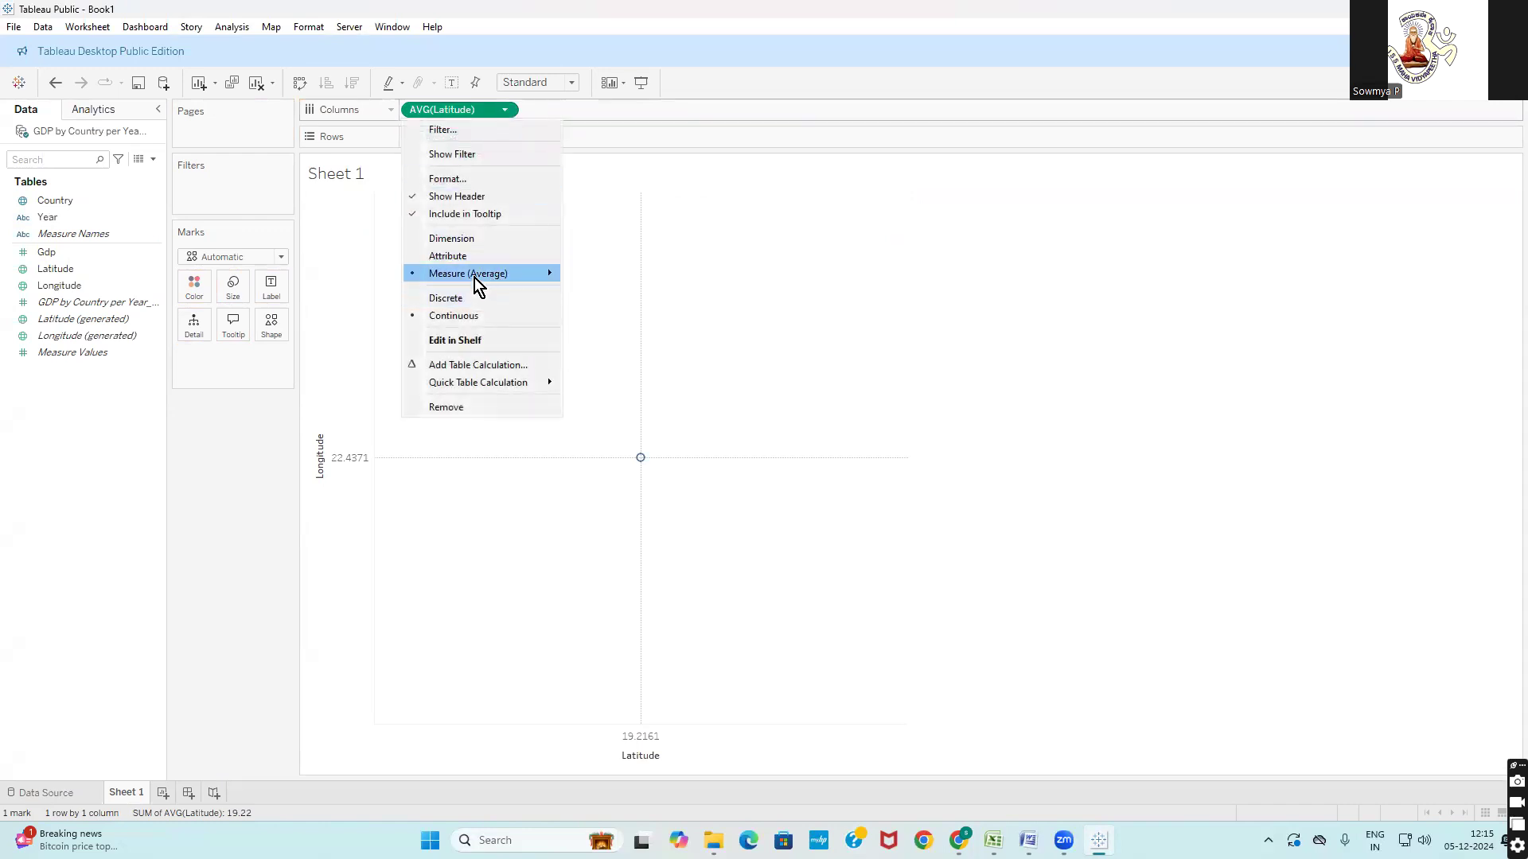
left_click(455, 238)
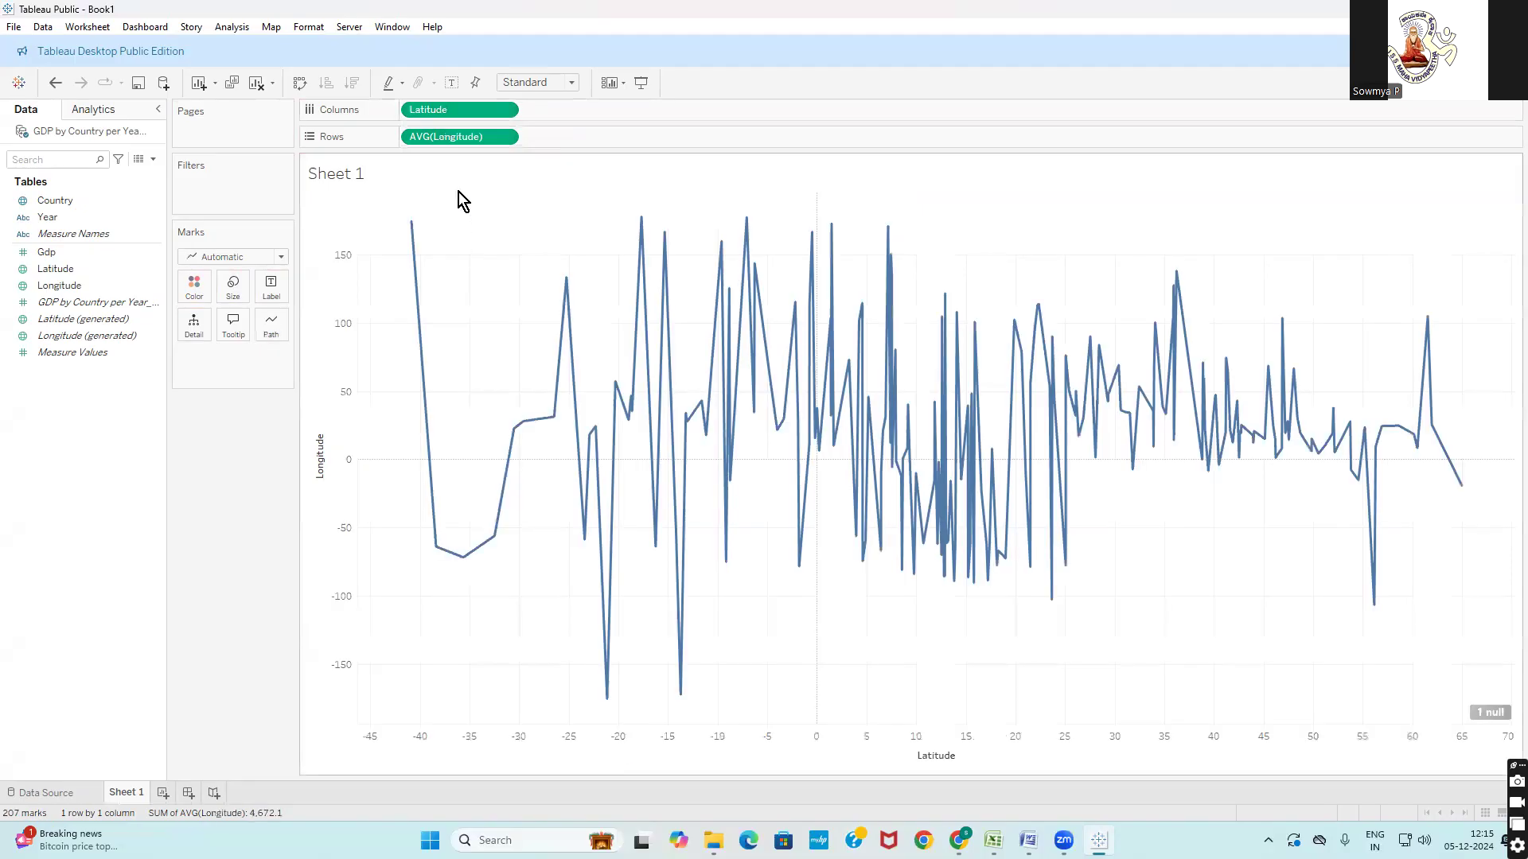
left_click(502, 136)
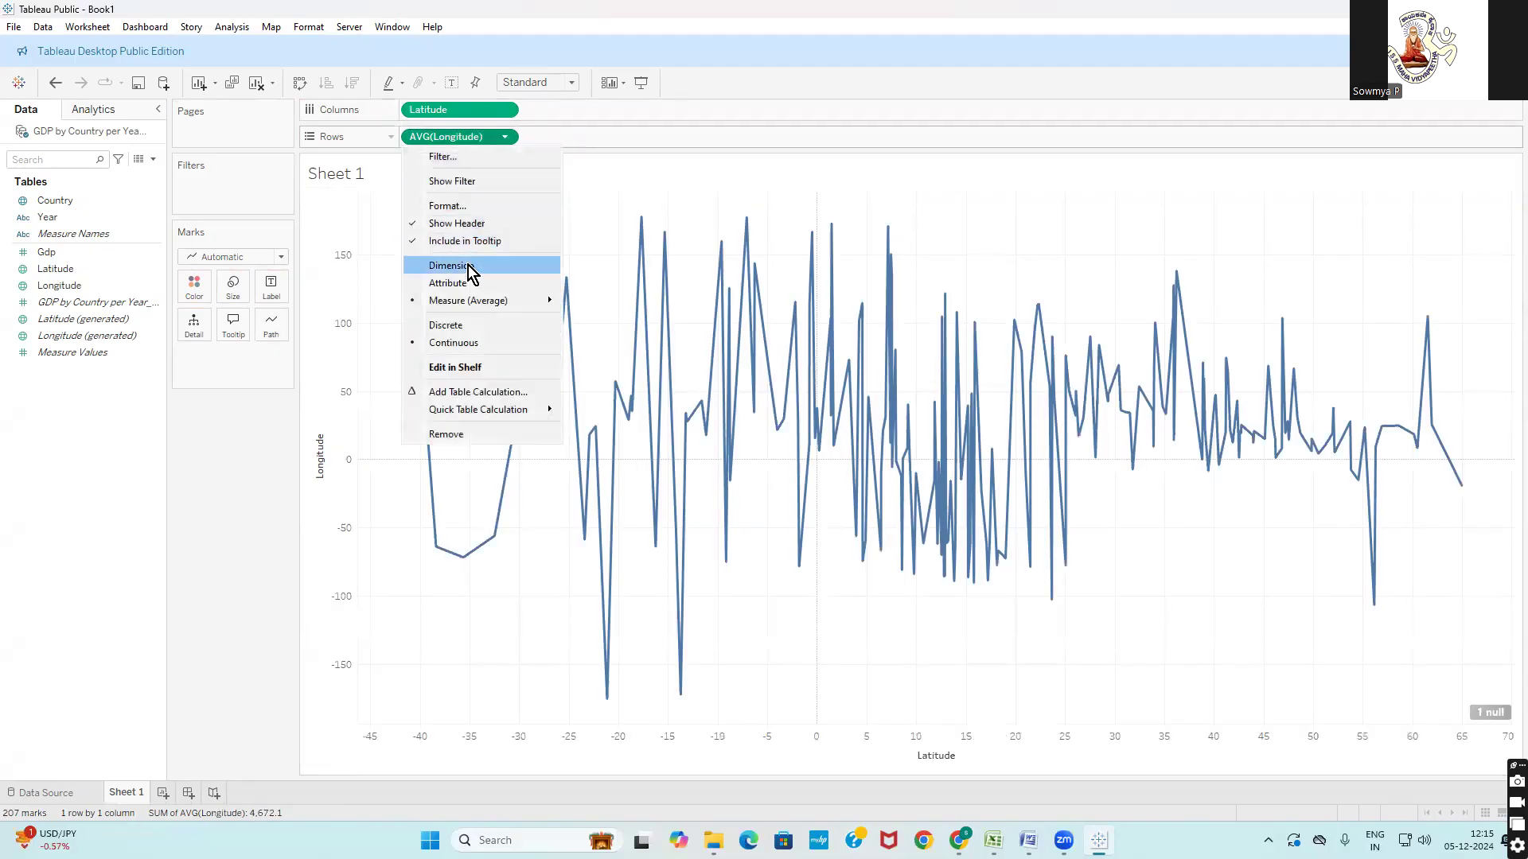
left_click(468, 265)
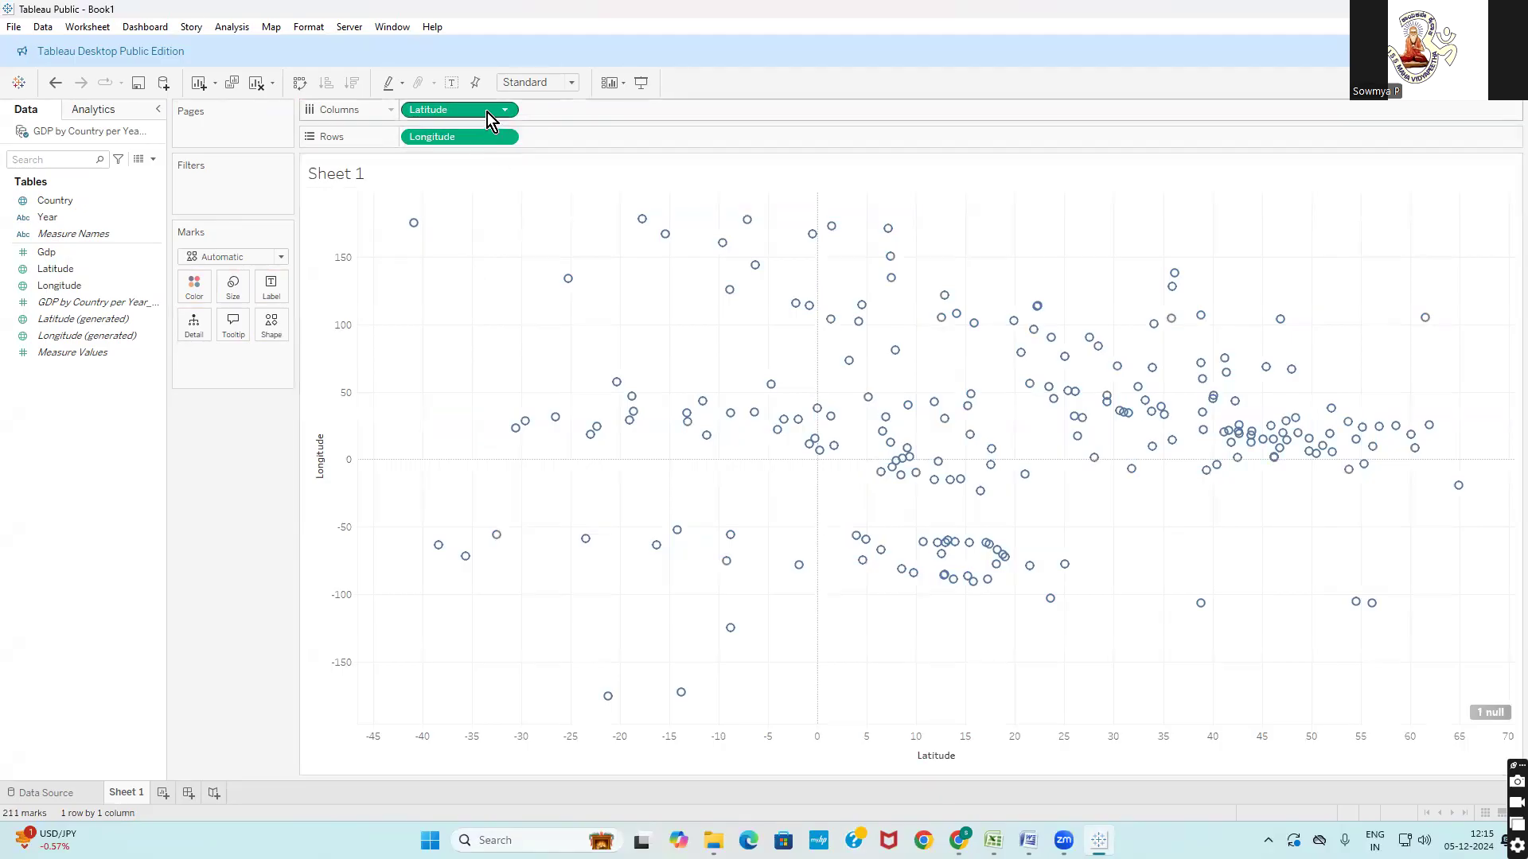
Step: Build a symbol map from the coordinates using Country as the geographic dimension
left_click(73, 271)
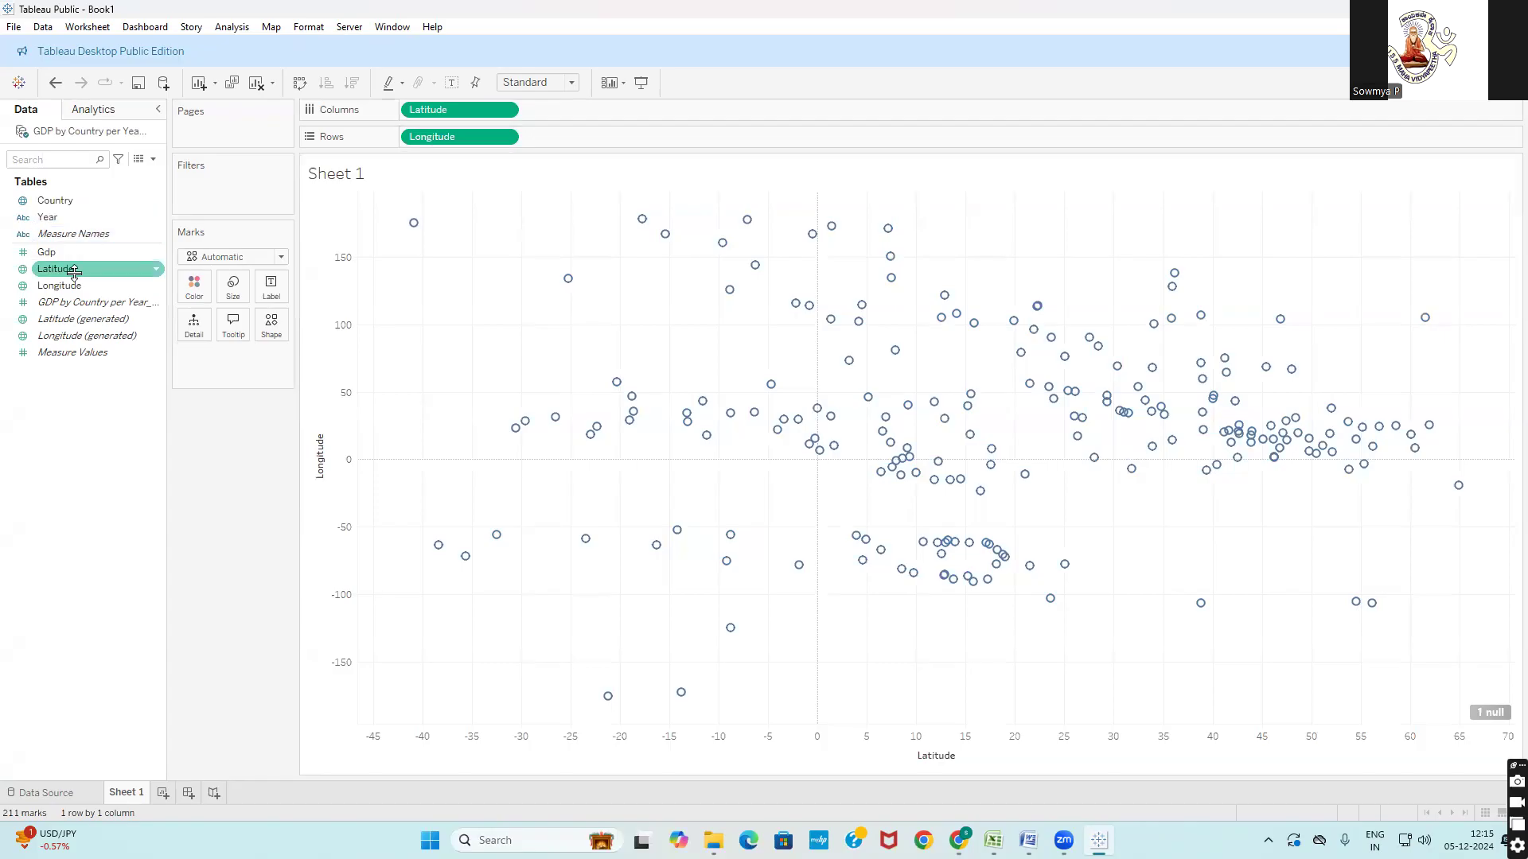
left_click(72, 201)
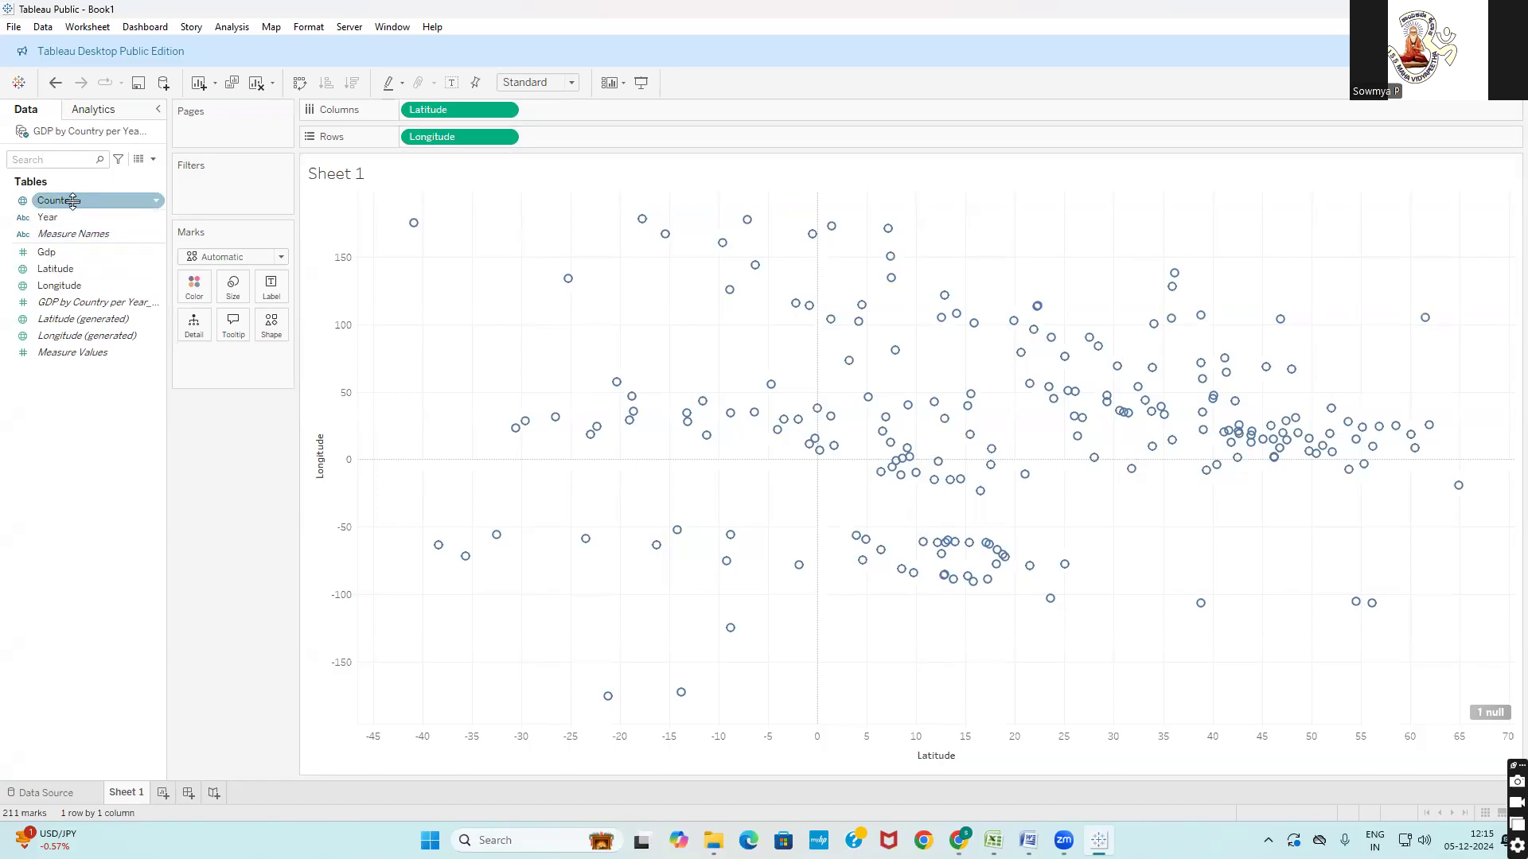
left_click(72, 200)
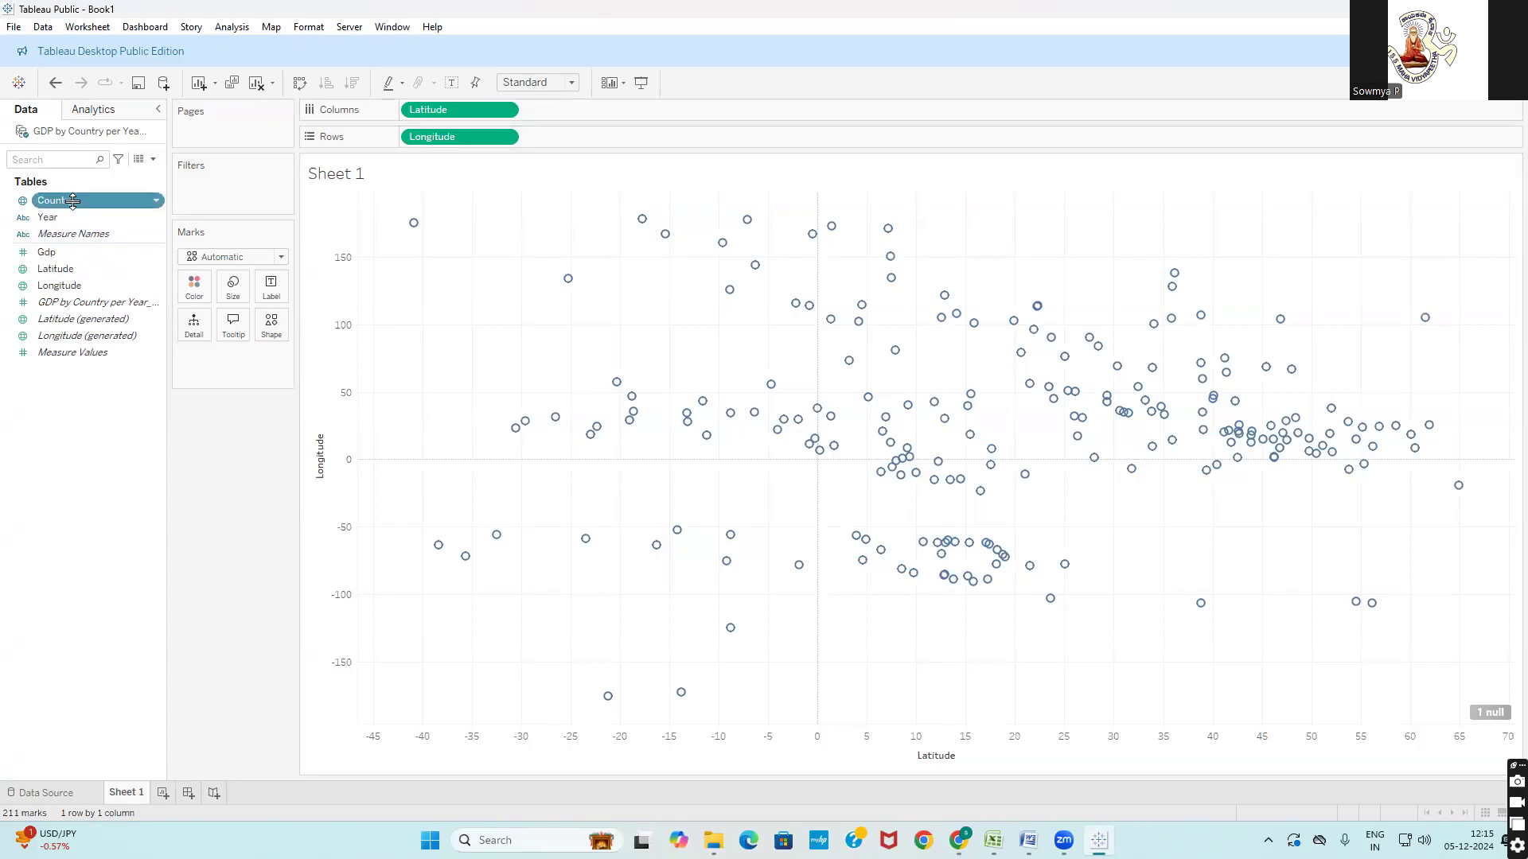
left_click(1490, 86)
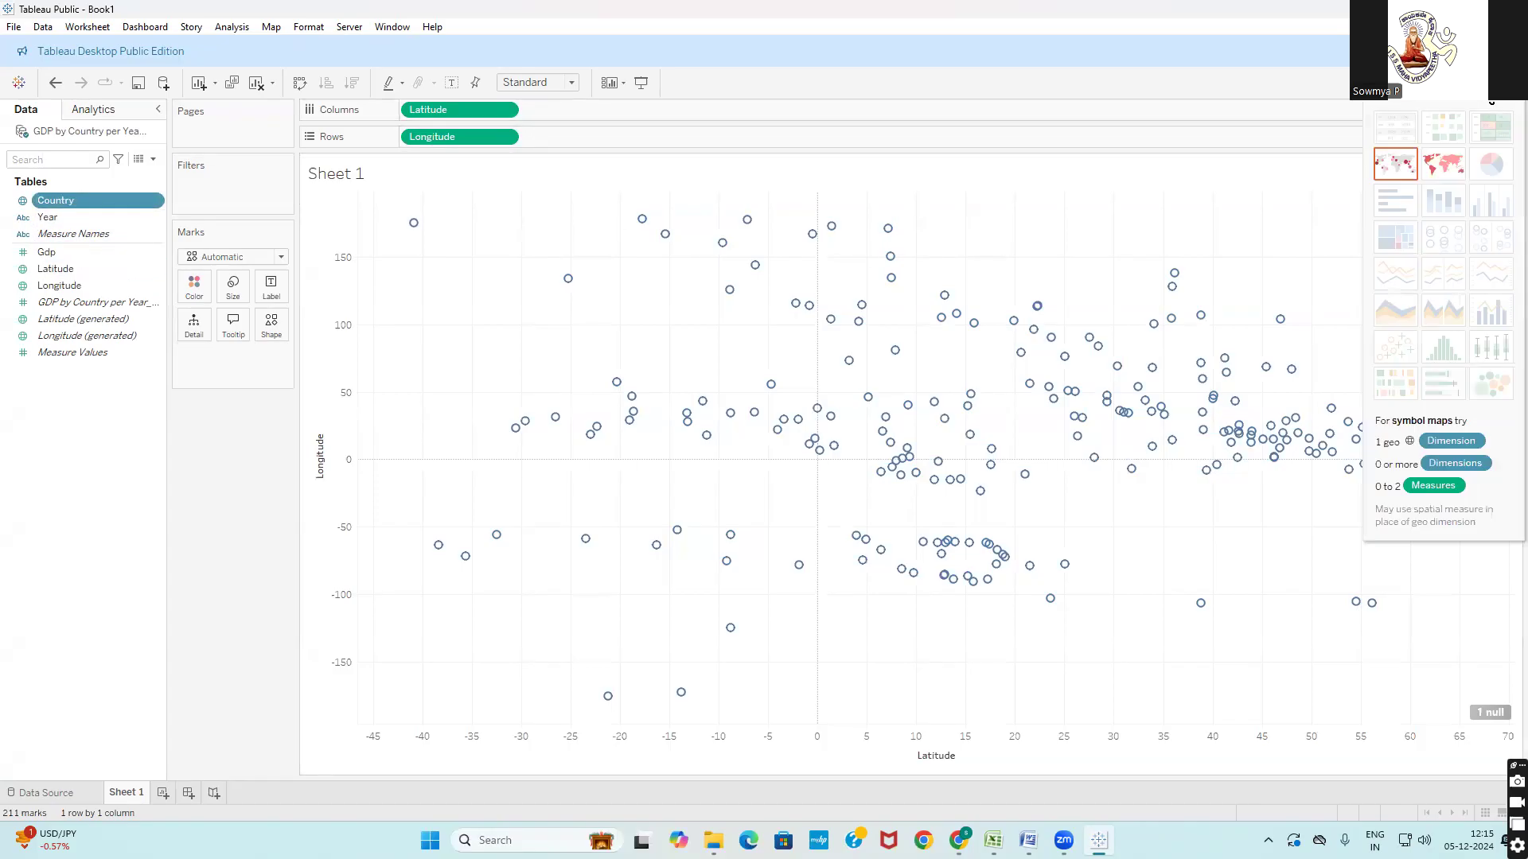
left_click(1391, 165)
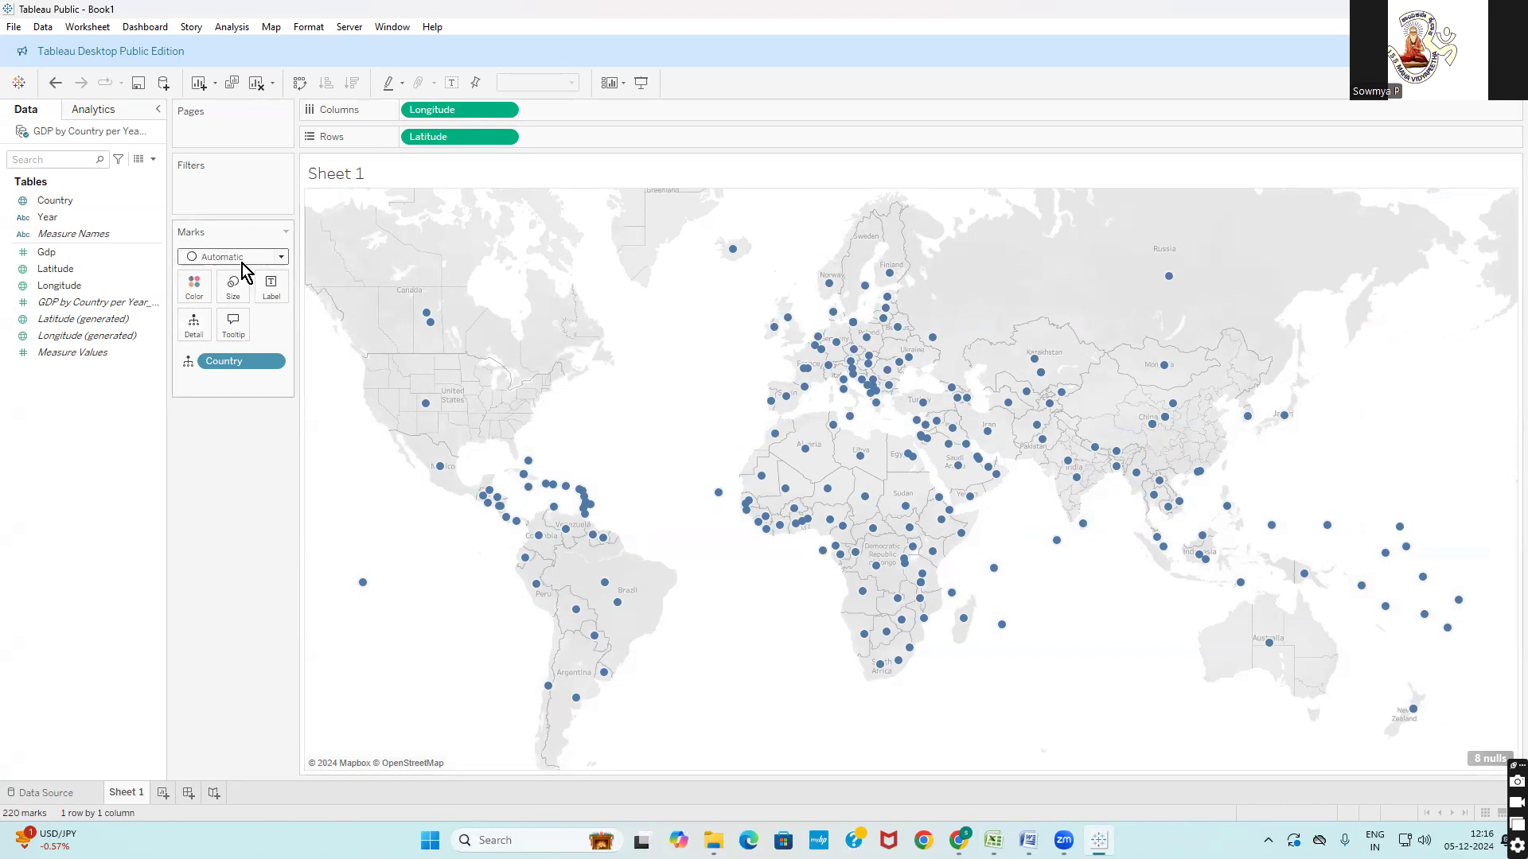
Step: Change the mark type to Map and color the filled areas by Country
left_click(284, 261)
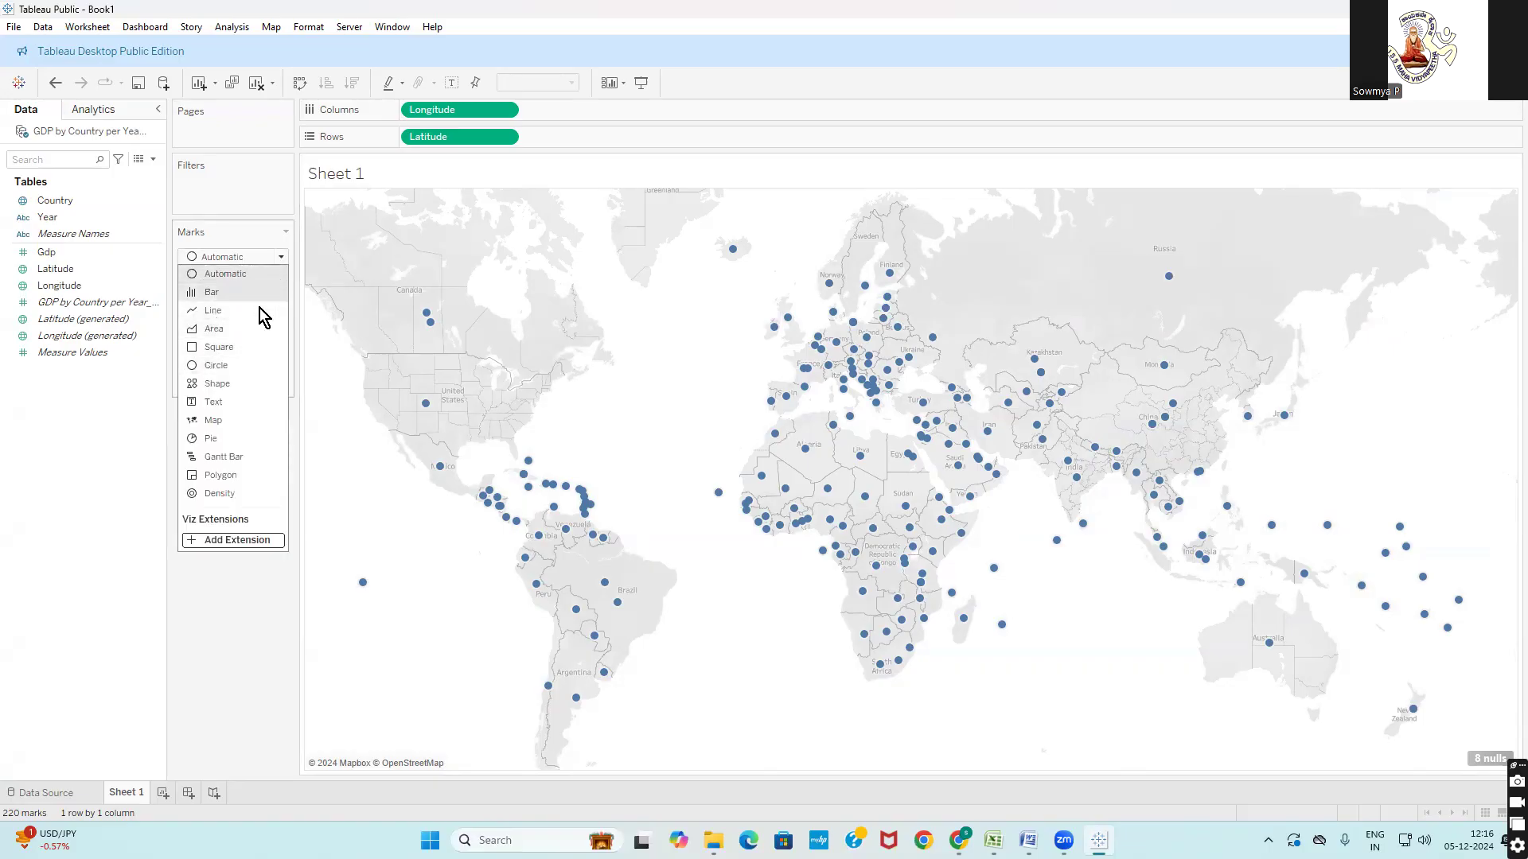
key("Escape")
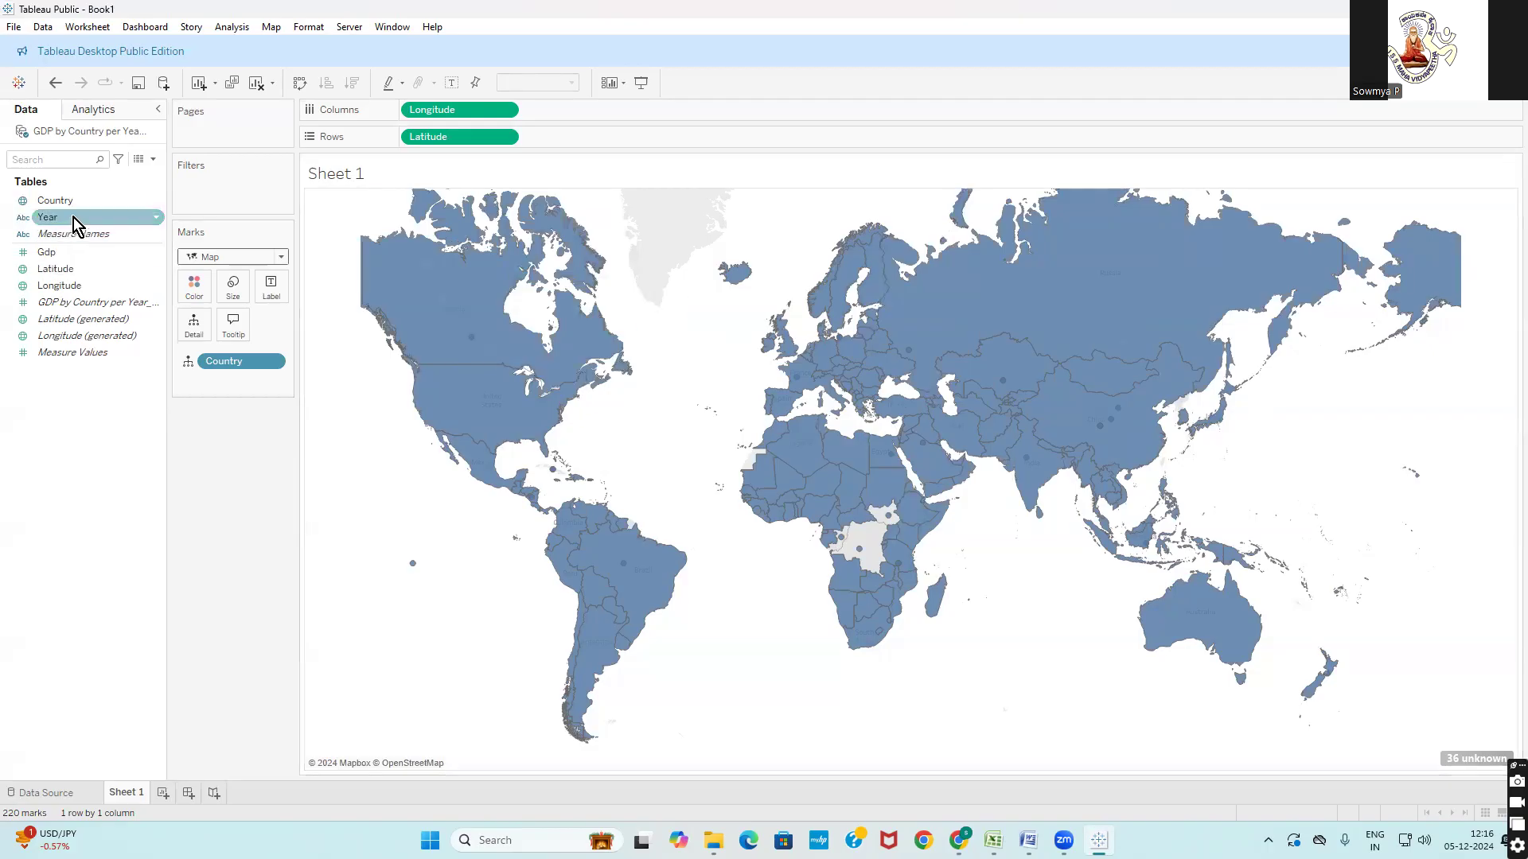
left_click_drag(84, 199, 195, 288)
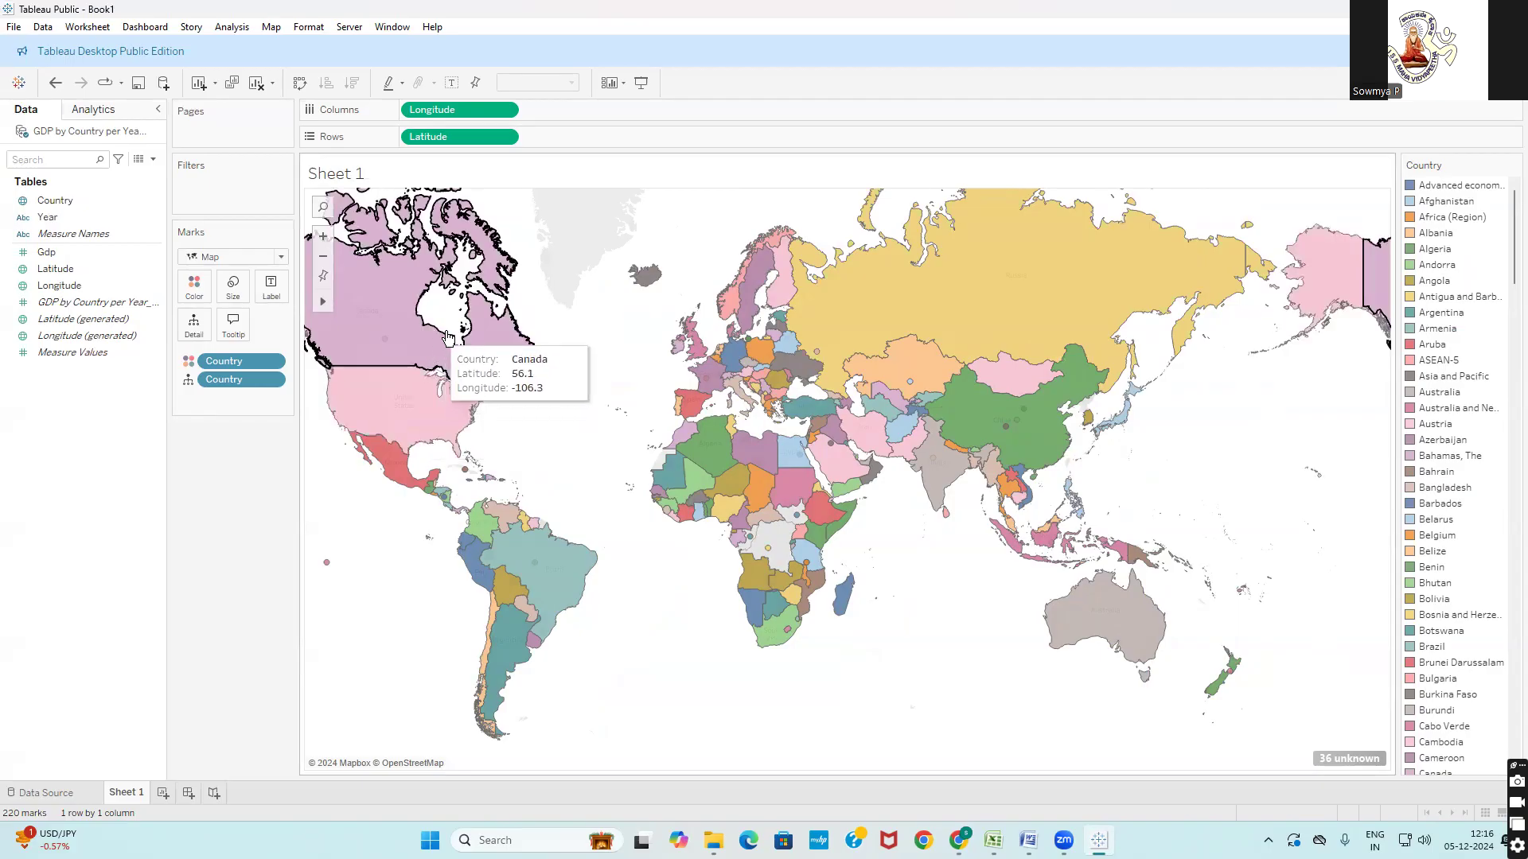
Step: Label each area of the map with its Country name and the sum of Gdp
left_click_drag(68, 202, 277, 288)
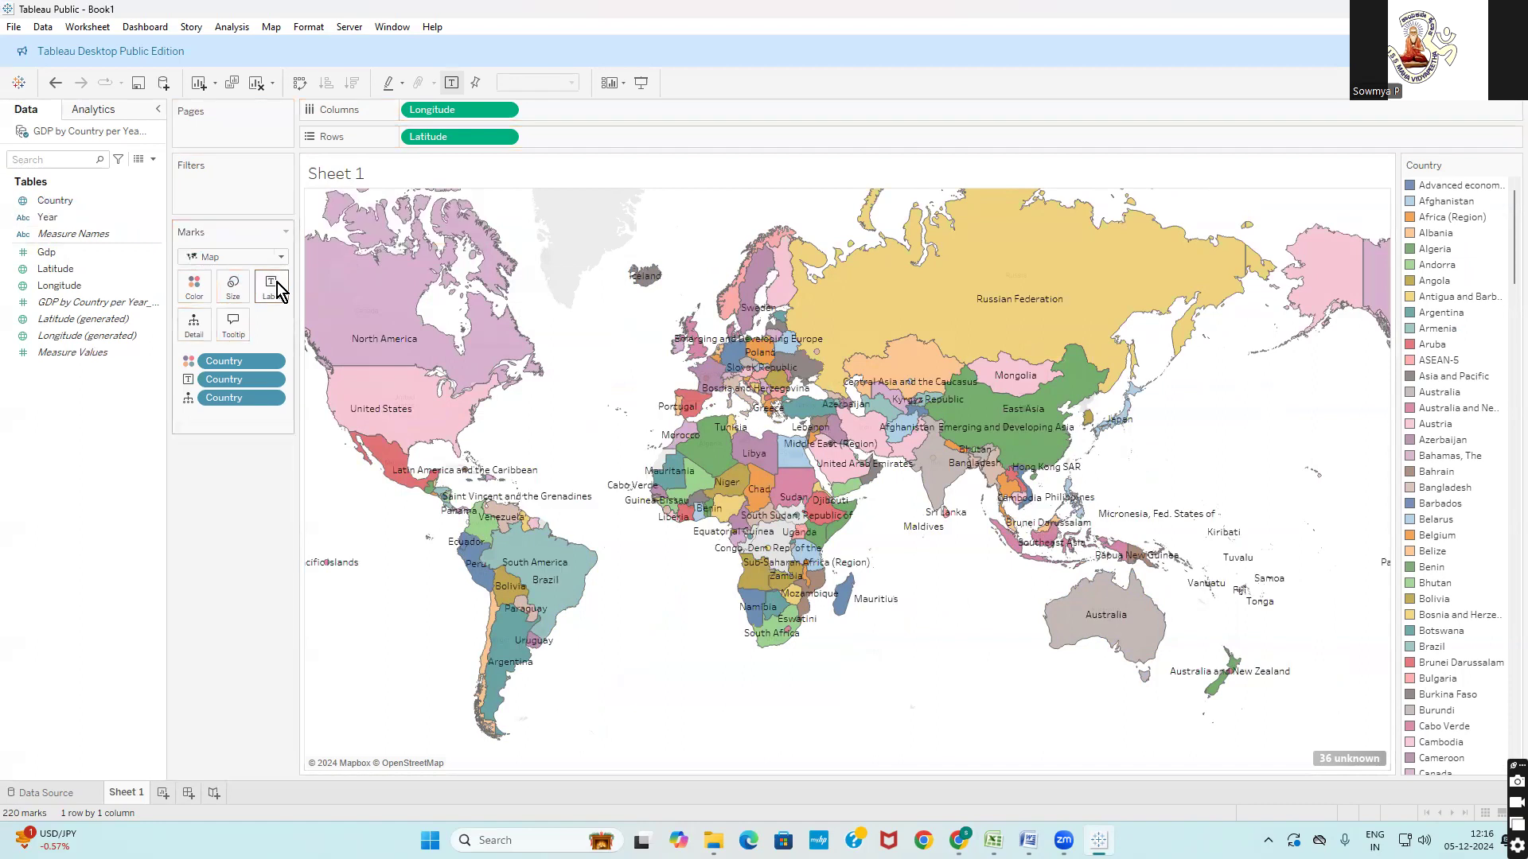
left_click_drag(44, 255, 269, 293)
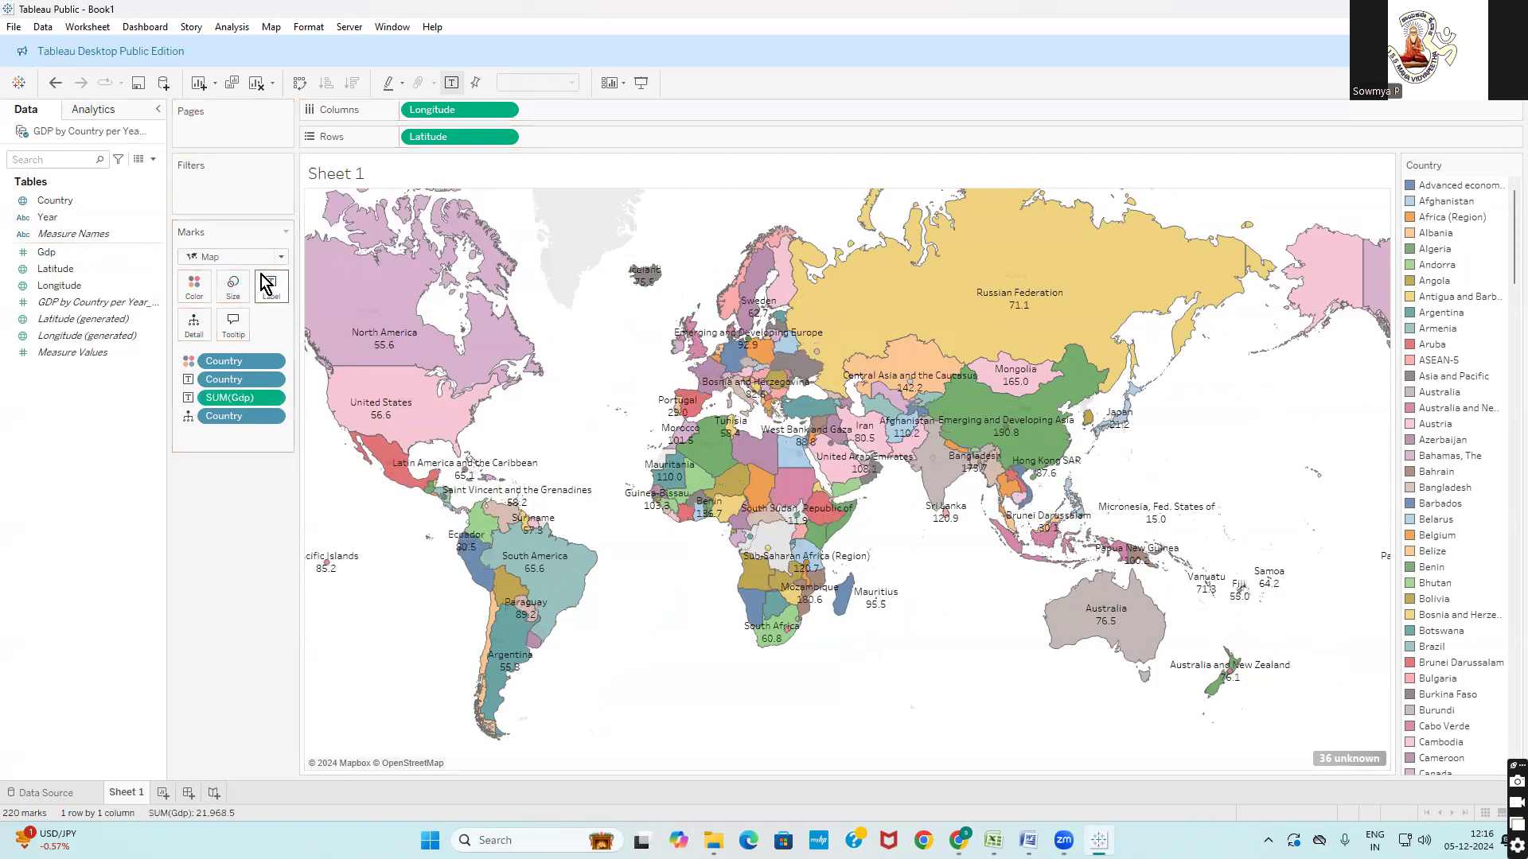